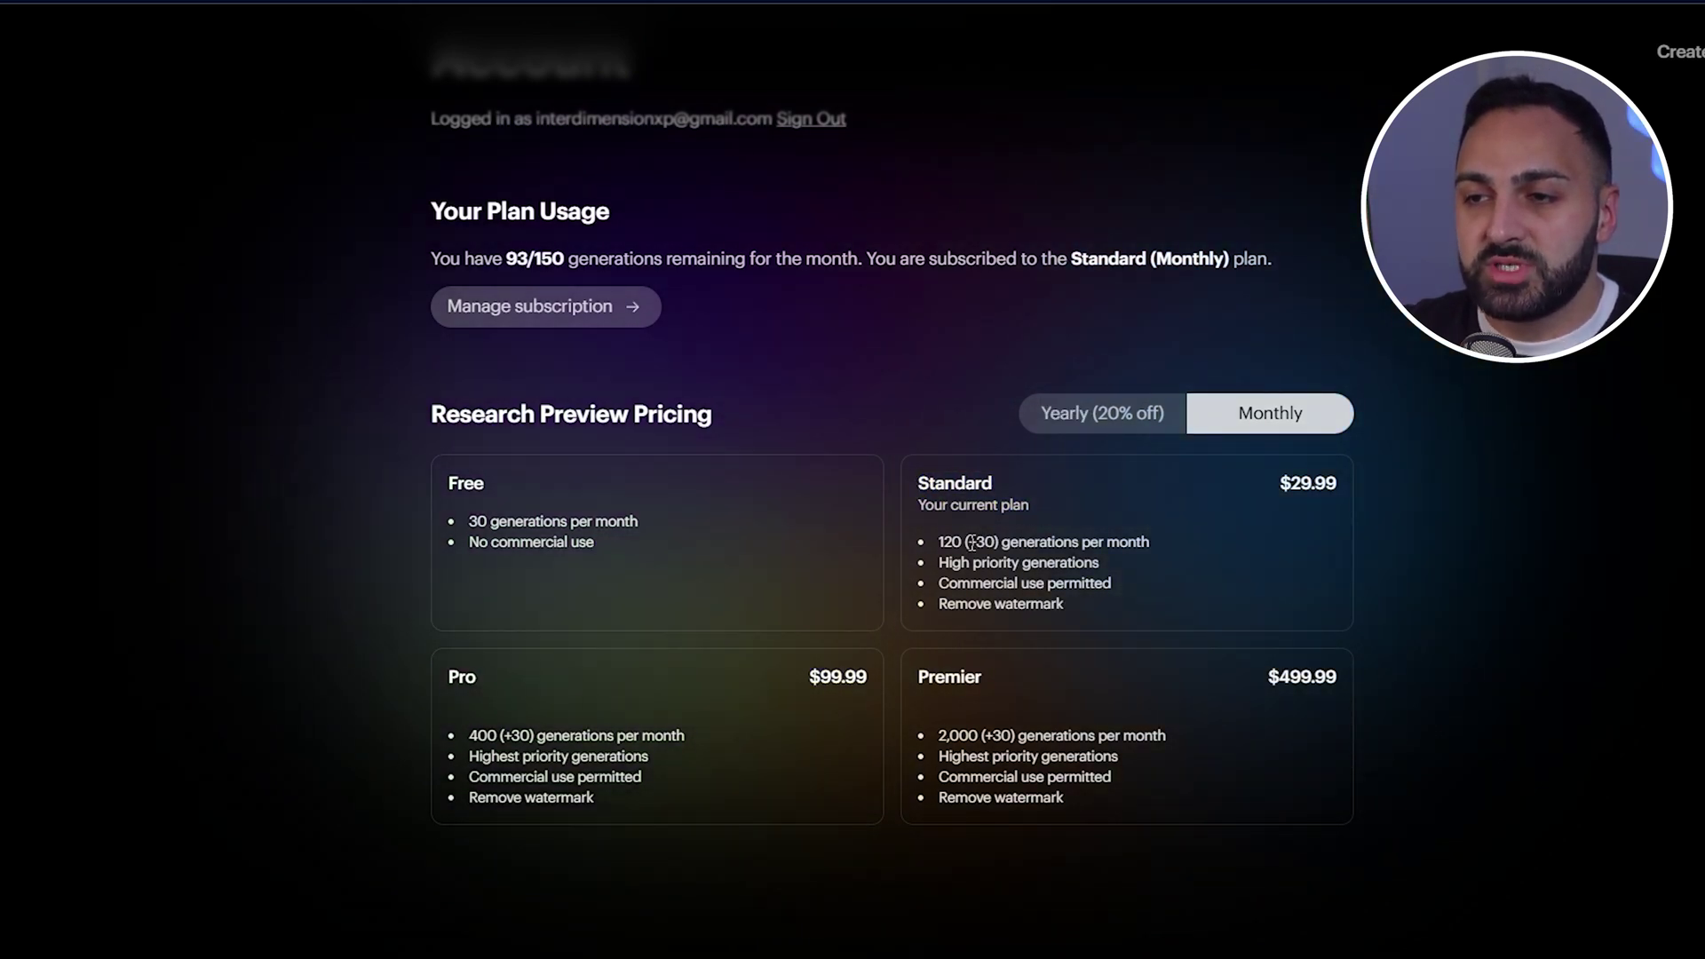
- Highlight the Standard plan's 120 generations and +30 bonus, then clear all pricing-card highlights
double_click(943, 543)
click(949, 550)
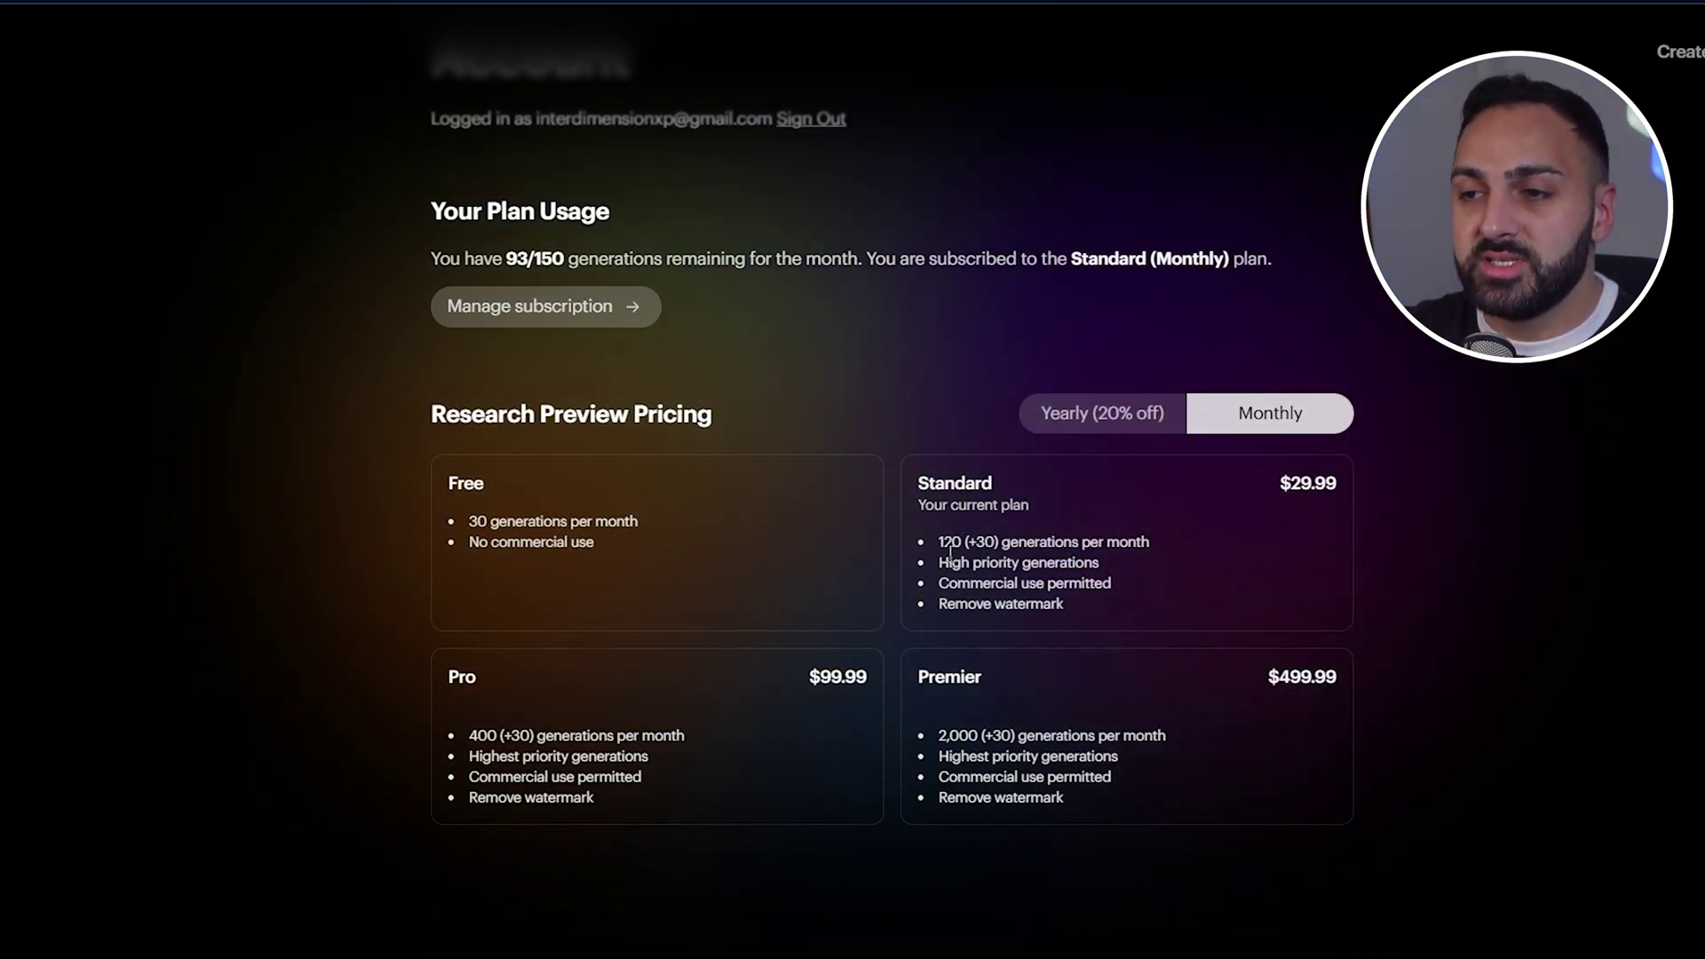
drag(966, 543, 994, 539)
click(998, 540)
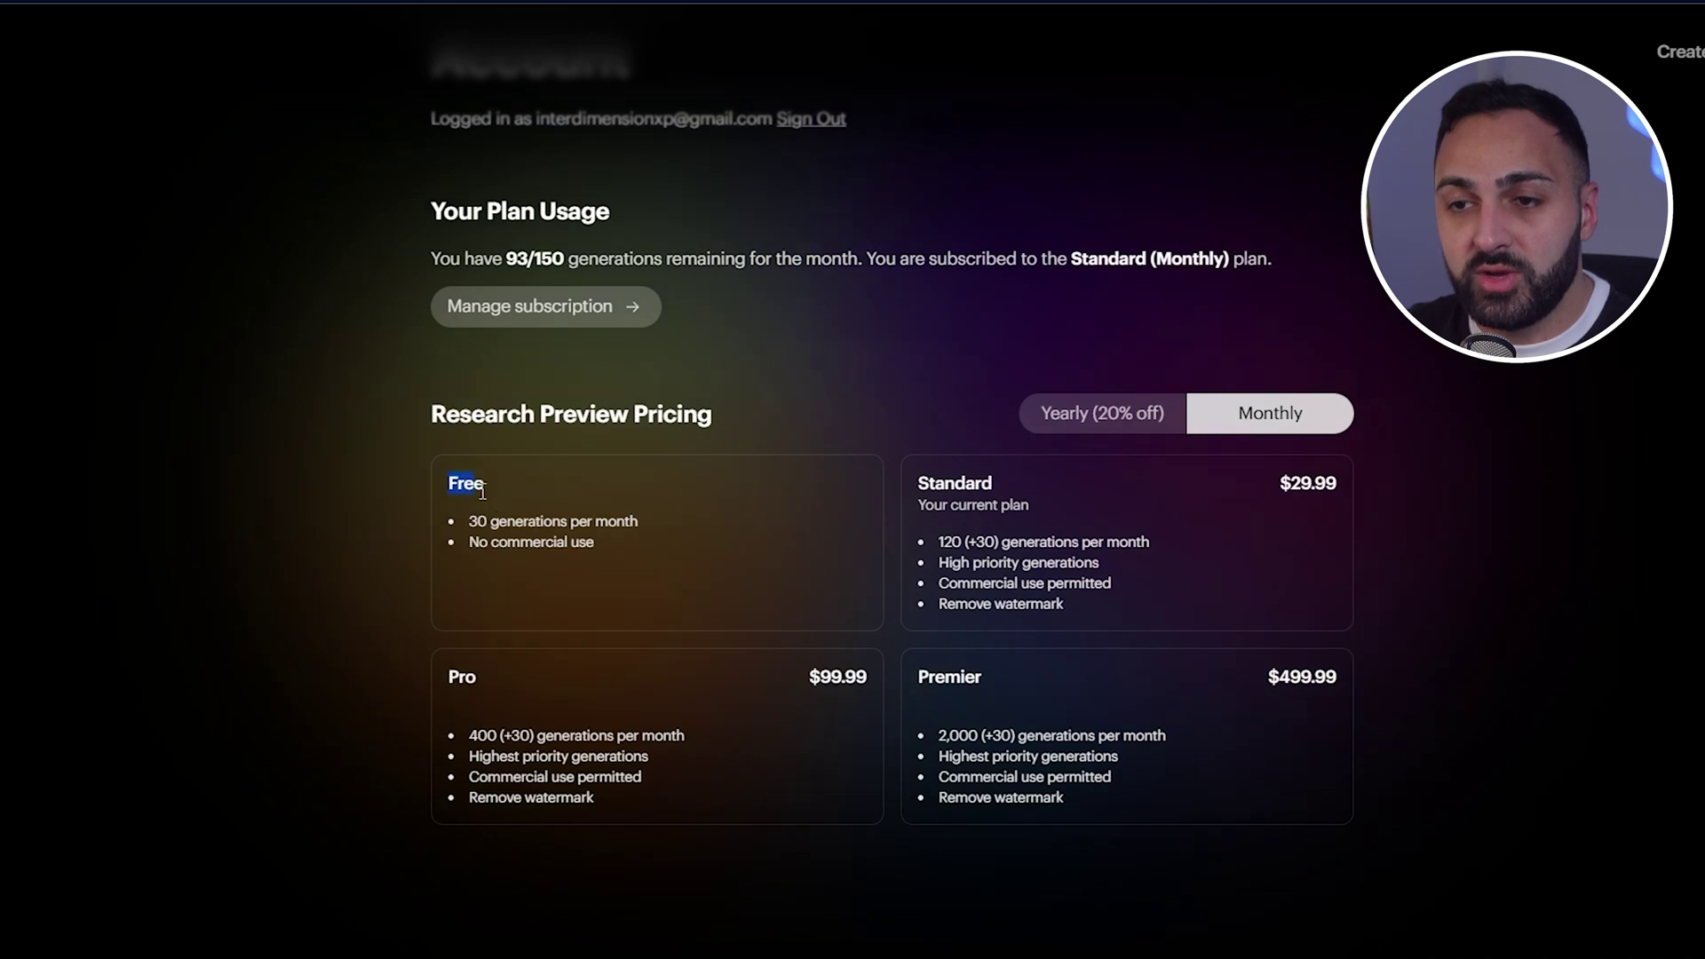
click(641, 536)
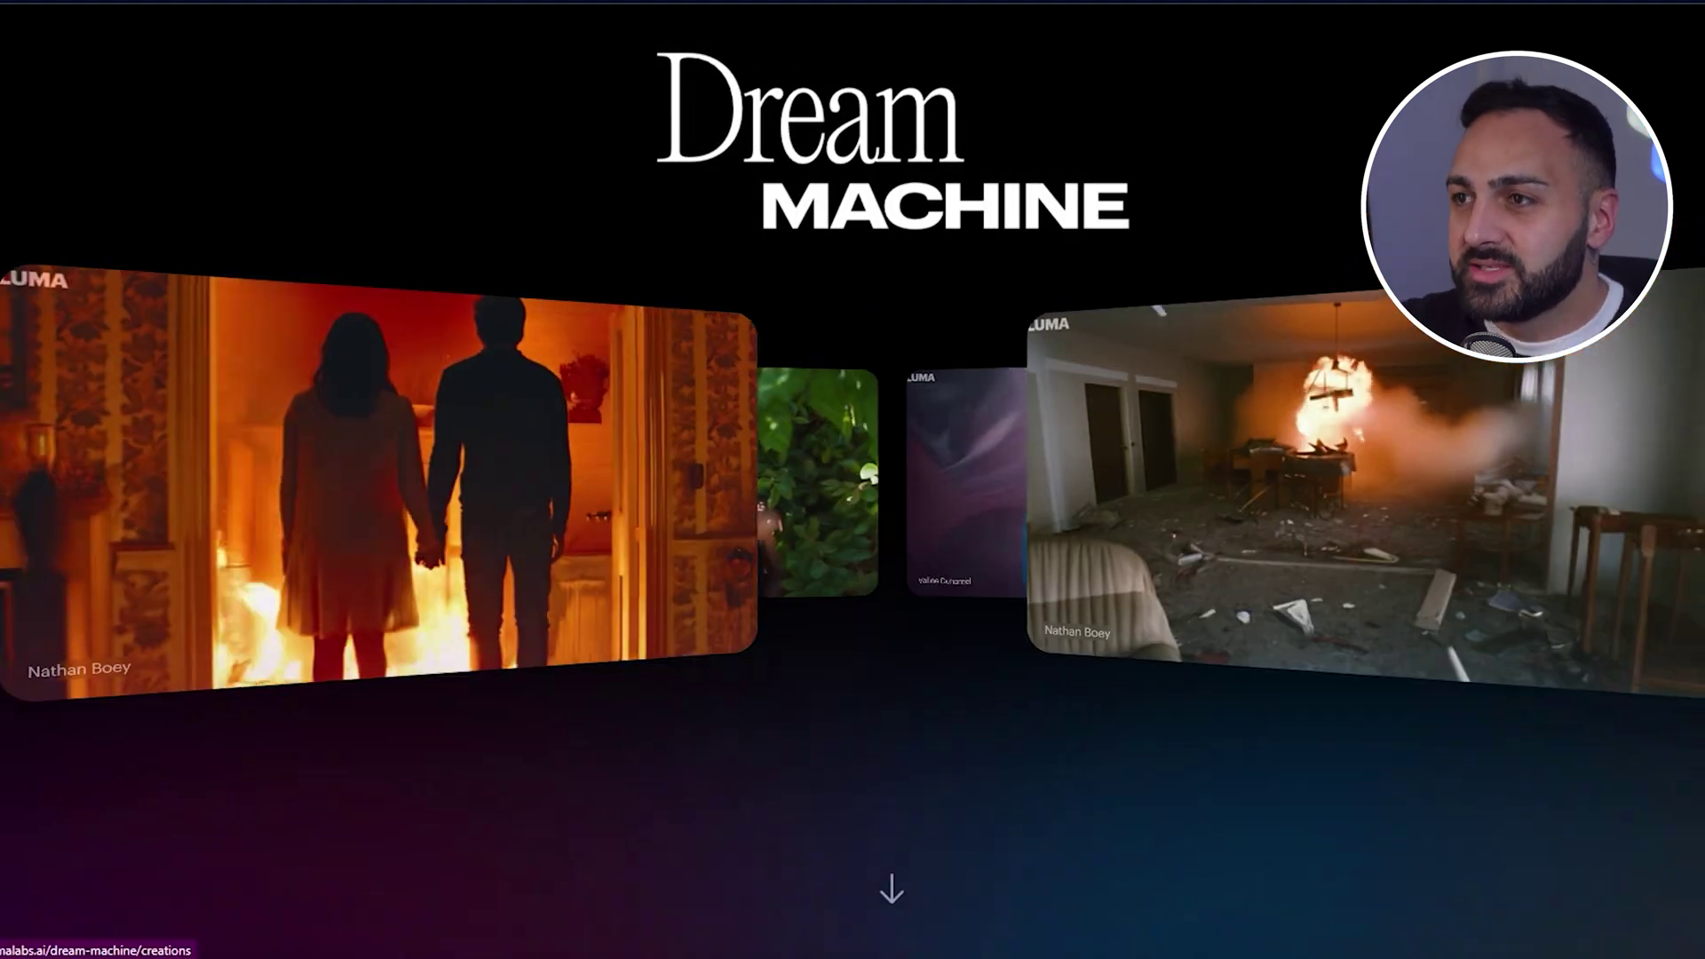
- Enter the Dream Machine creation page and cancel the image upload dialog without attaching anything
click(238, 304)
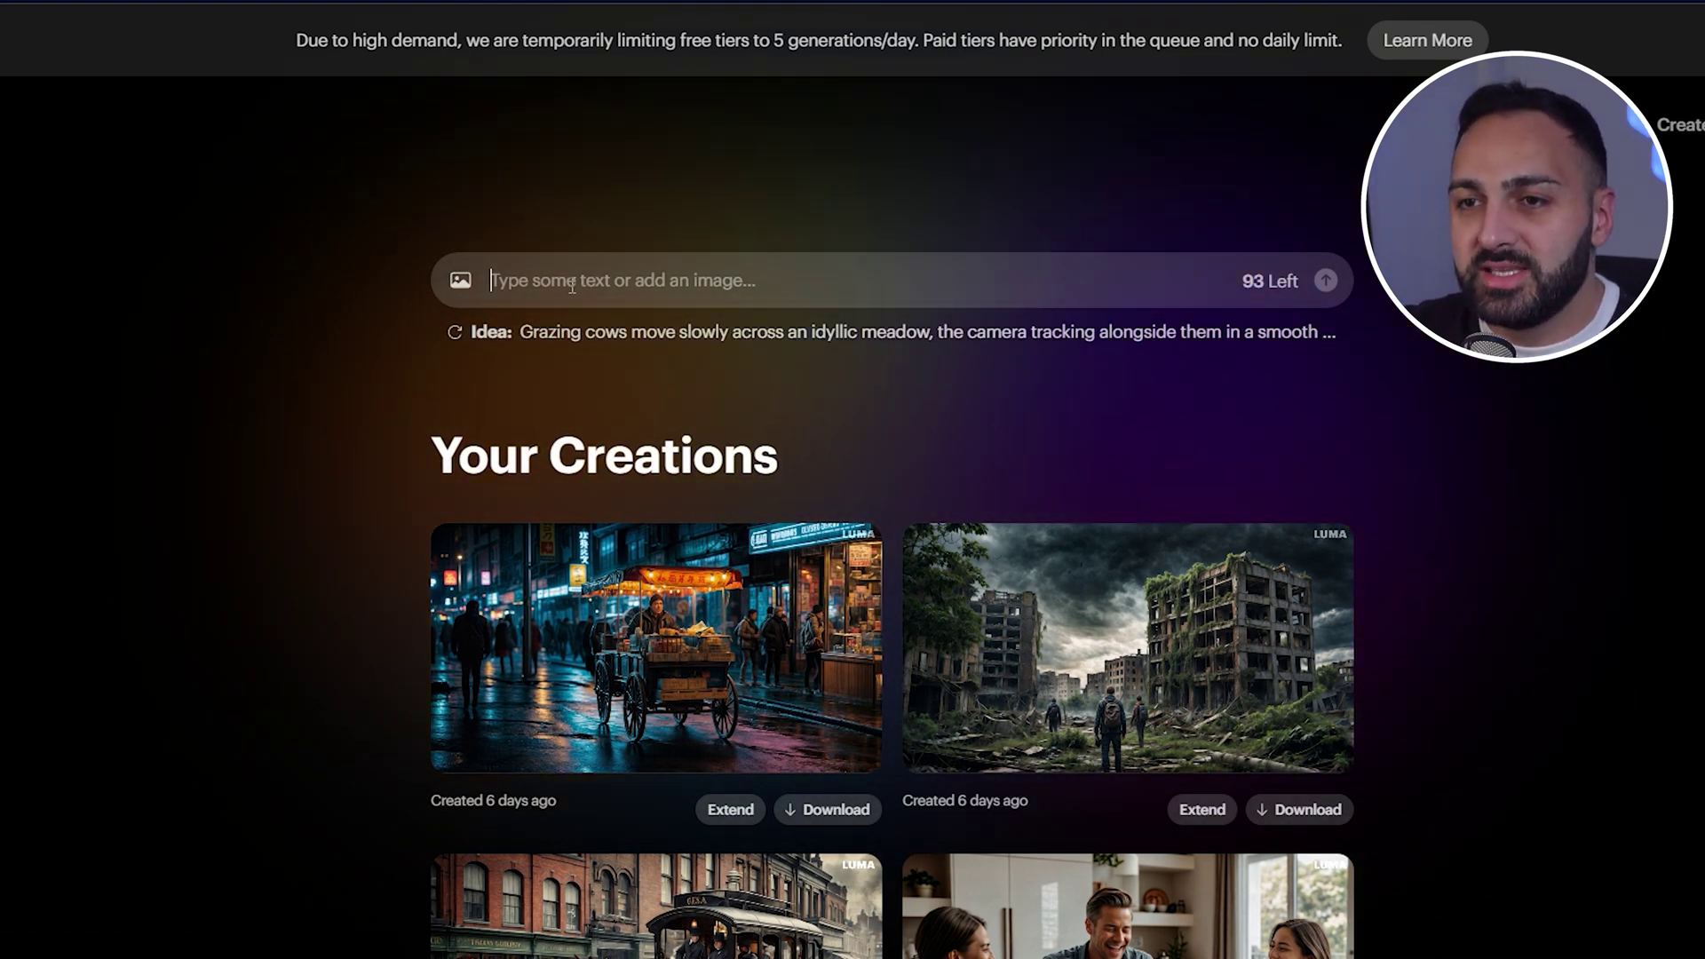
click(458, 282)
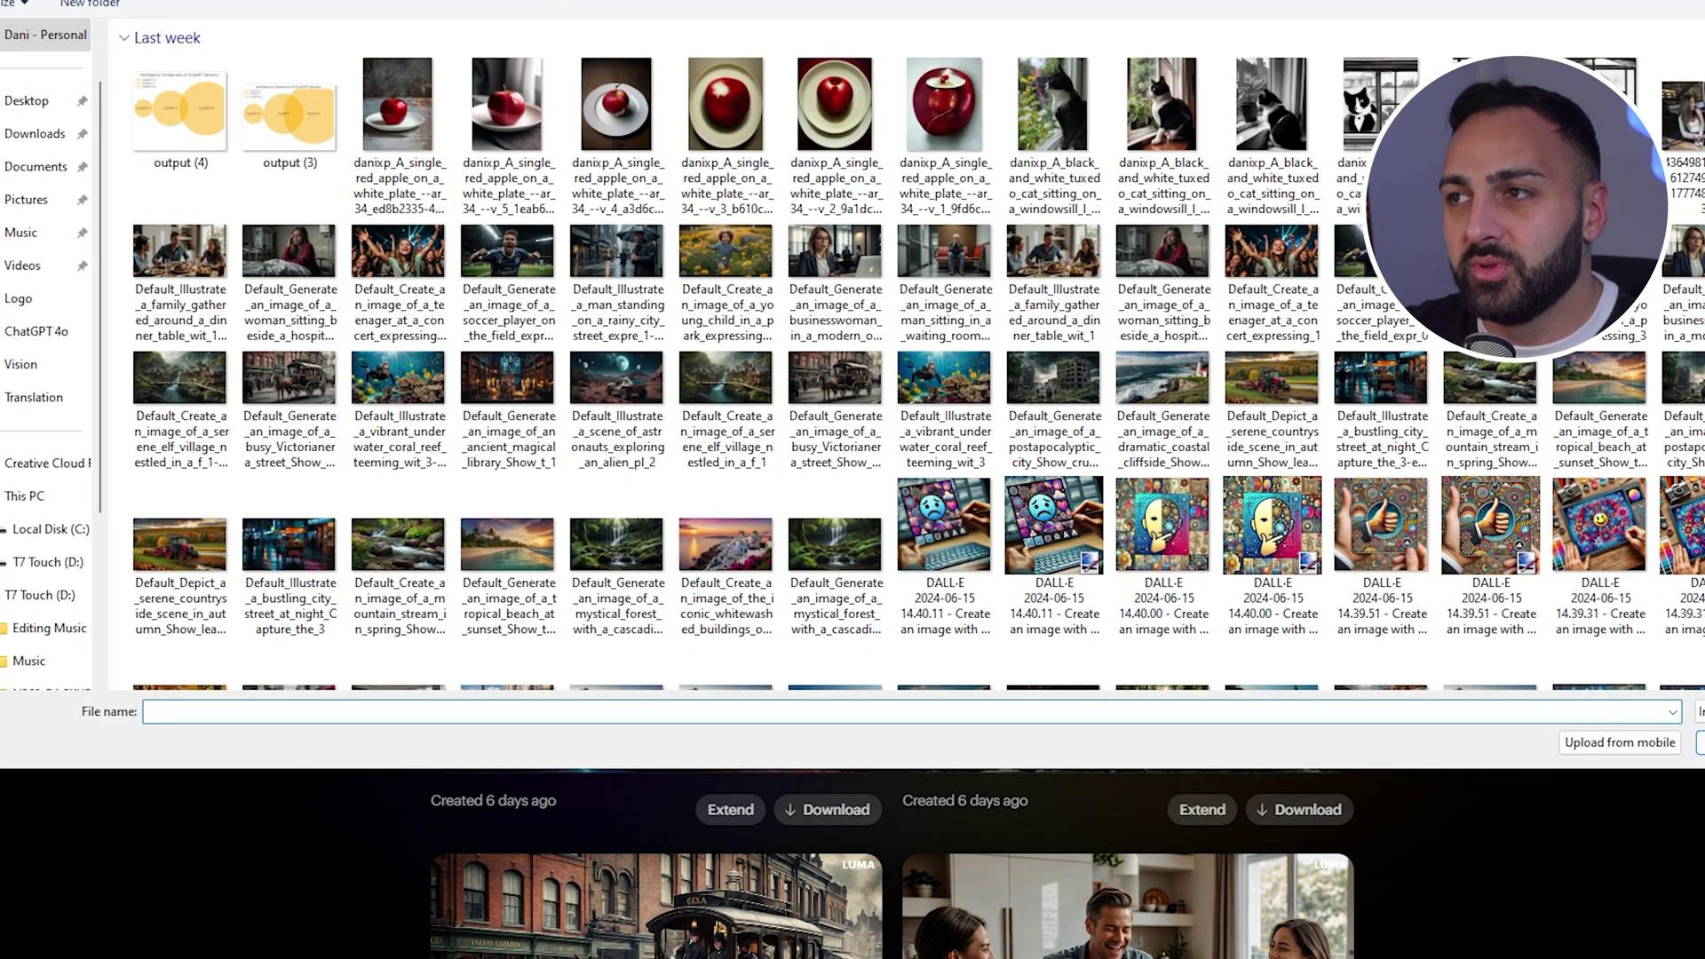
key(Escape)
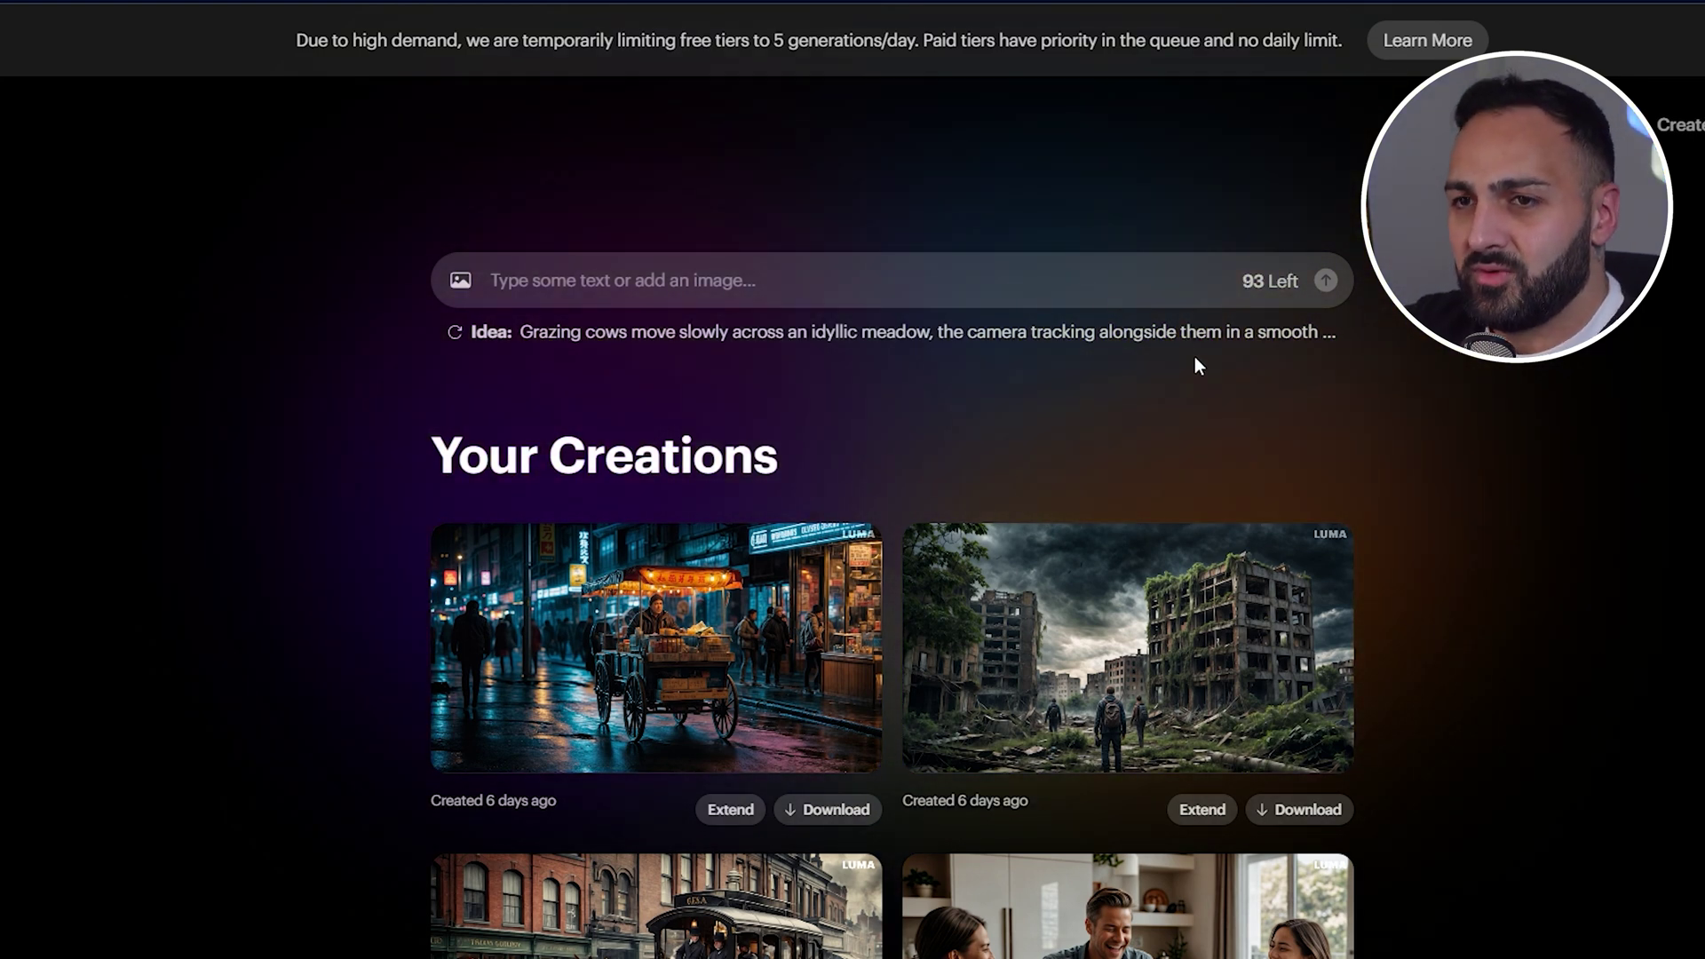
- Type test text 'gdsgsgds' into the prompt box, then erase it
click(1127, 281)
text(gdsgsgds)
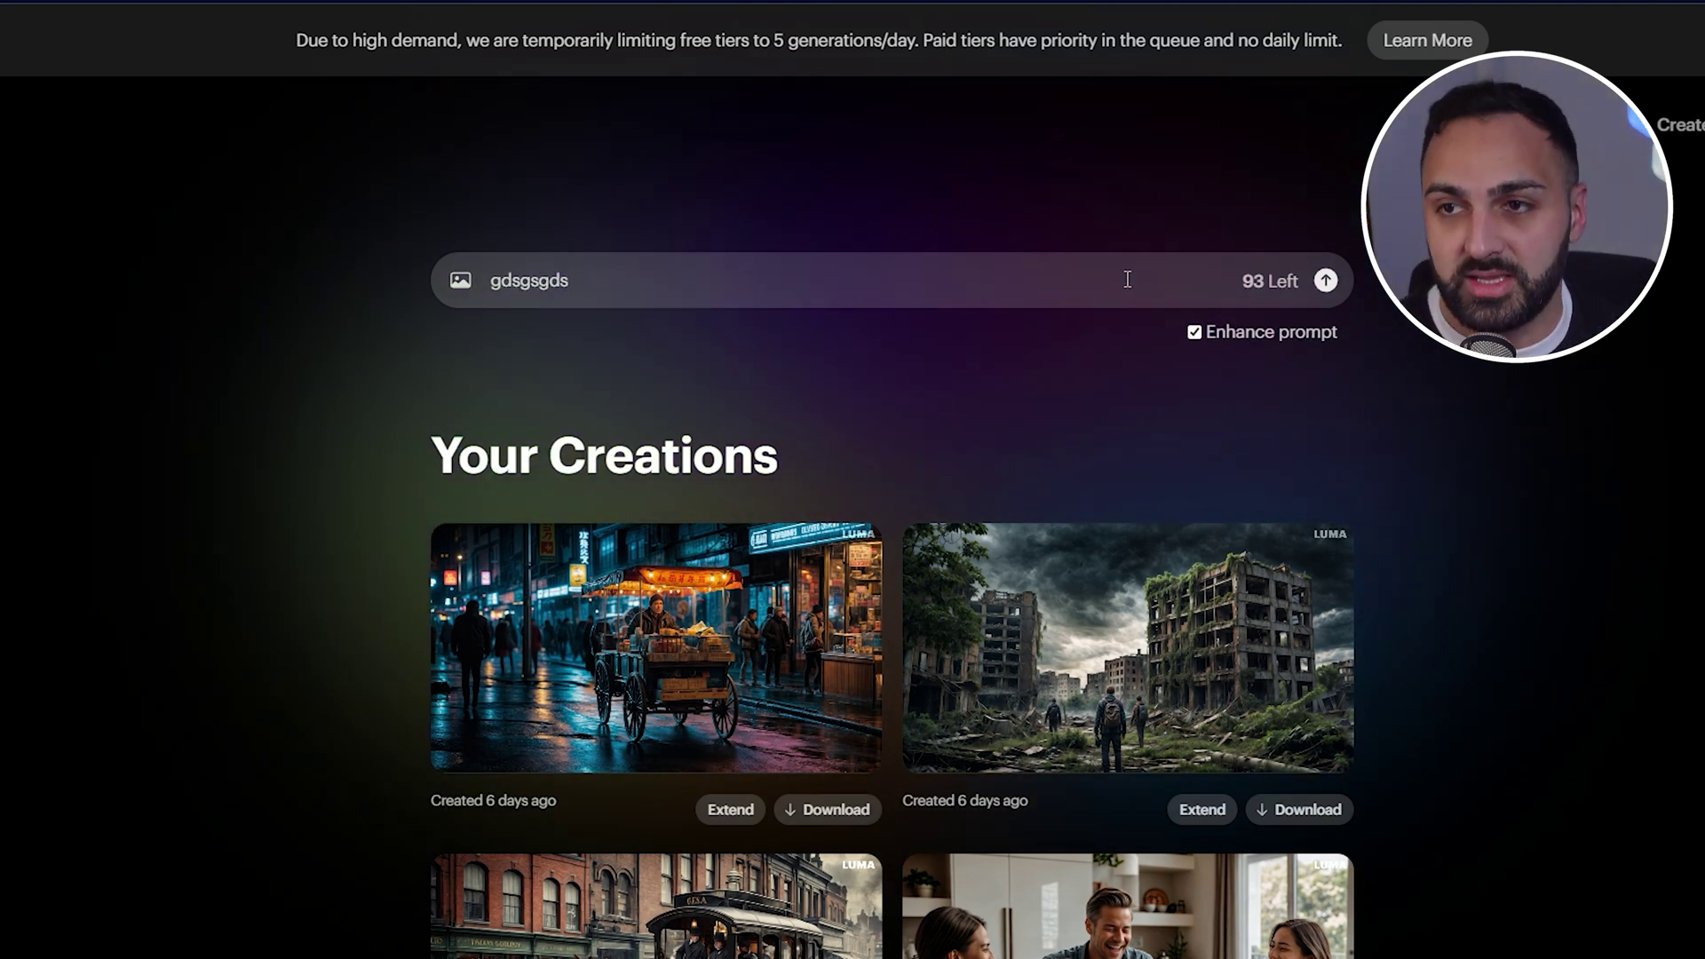
key(ctrl+a)
key(BackSpace)
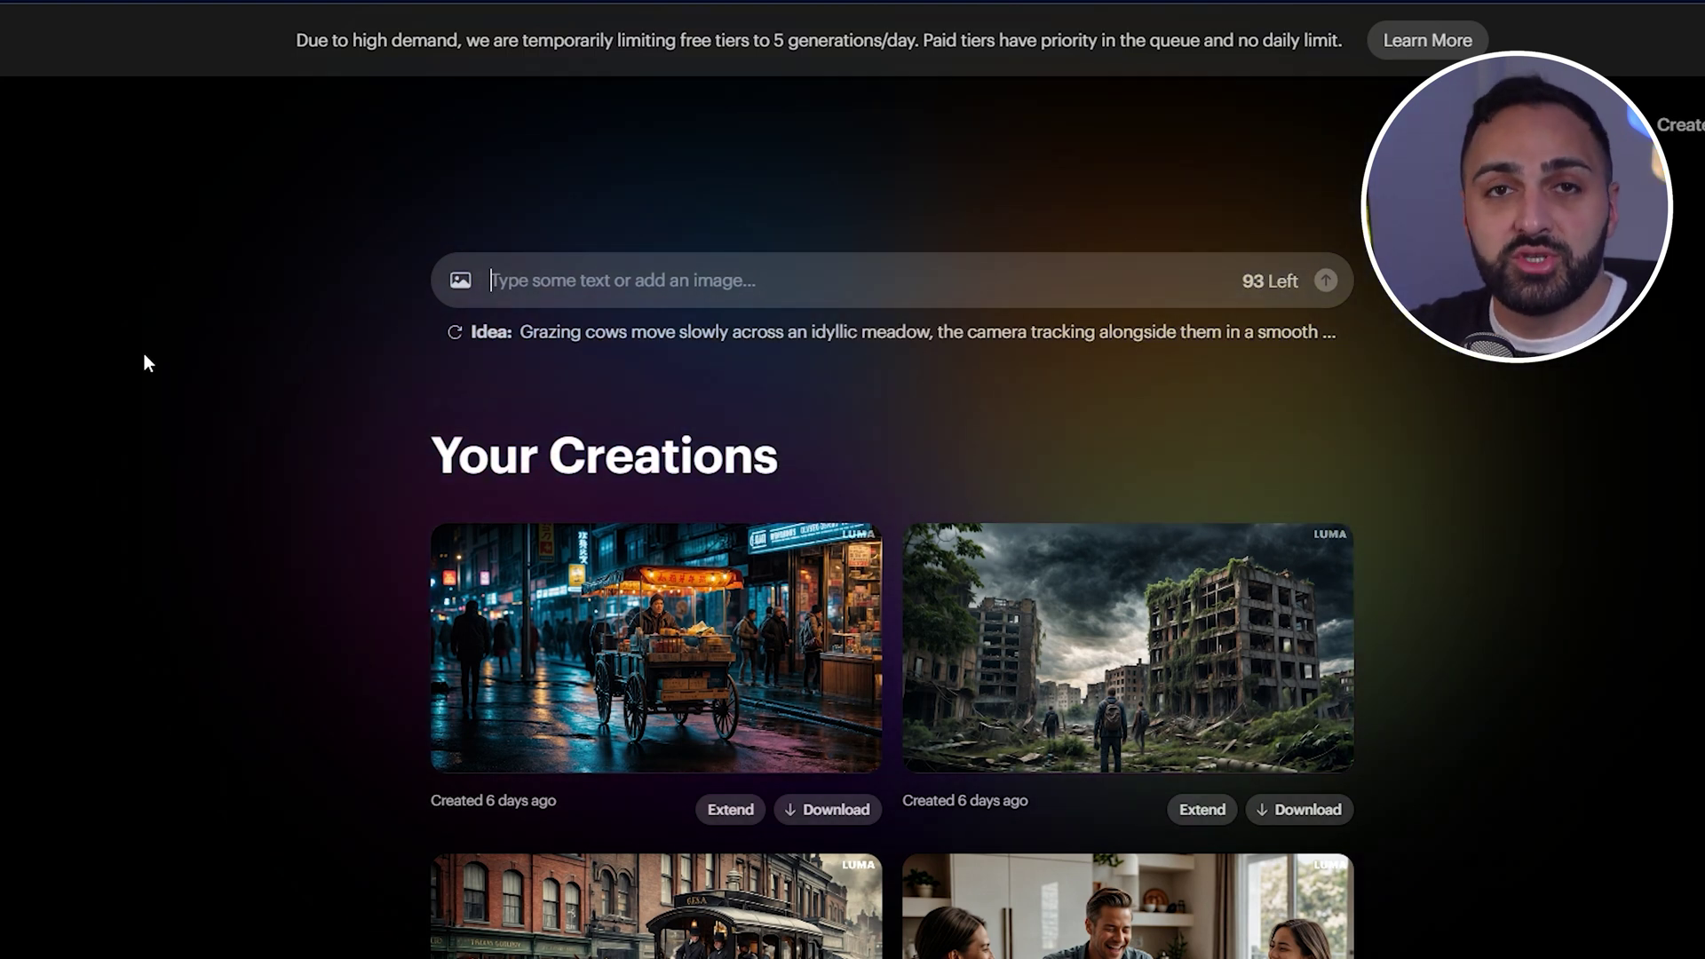
- Submit 'The Pyramids of Giza in Egypt' prompt, then the version with tourists and camels
text(The Pyramids of Giza in Egypt)
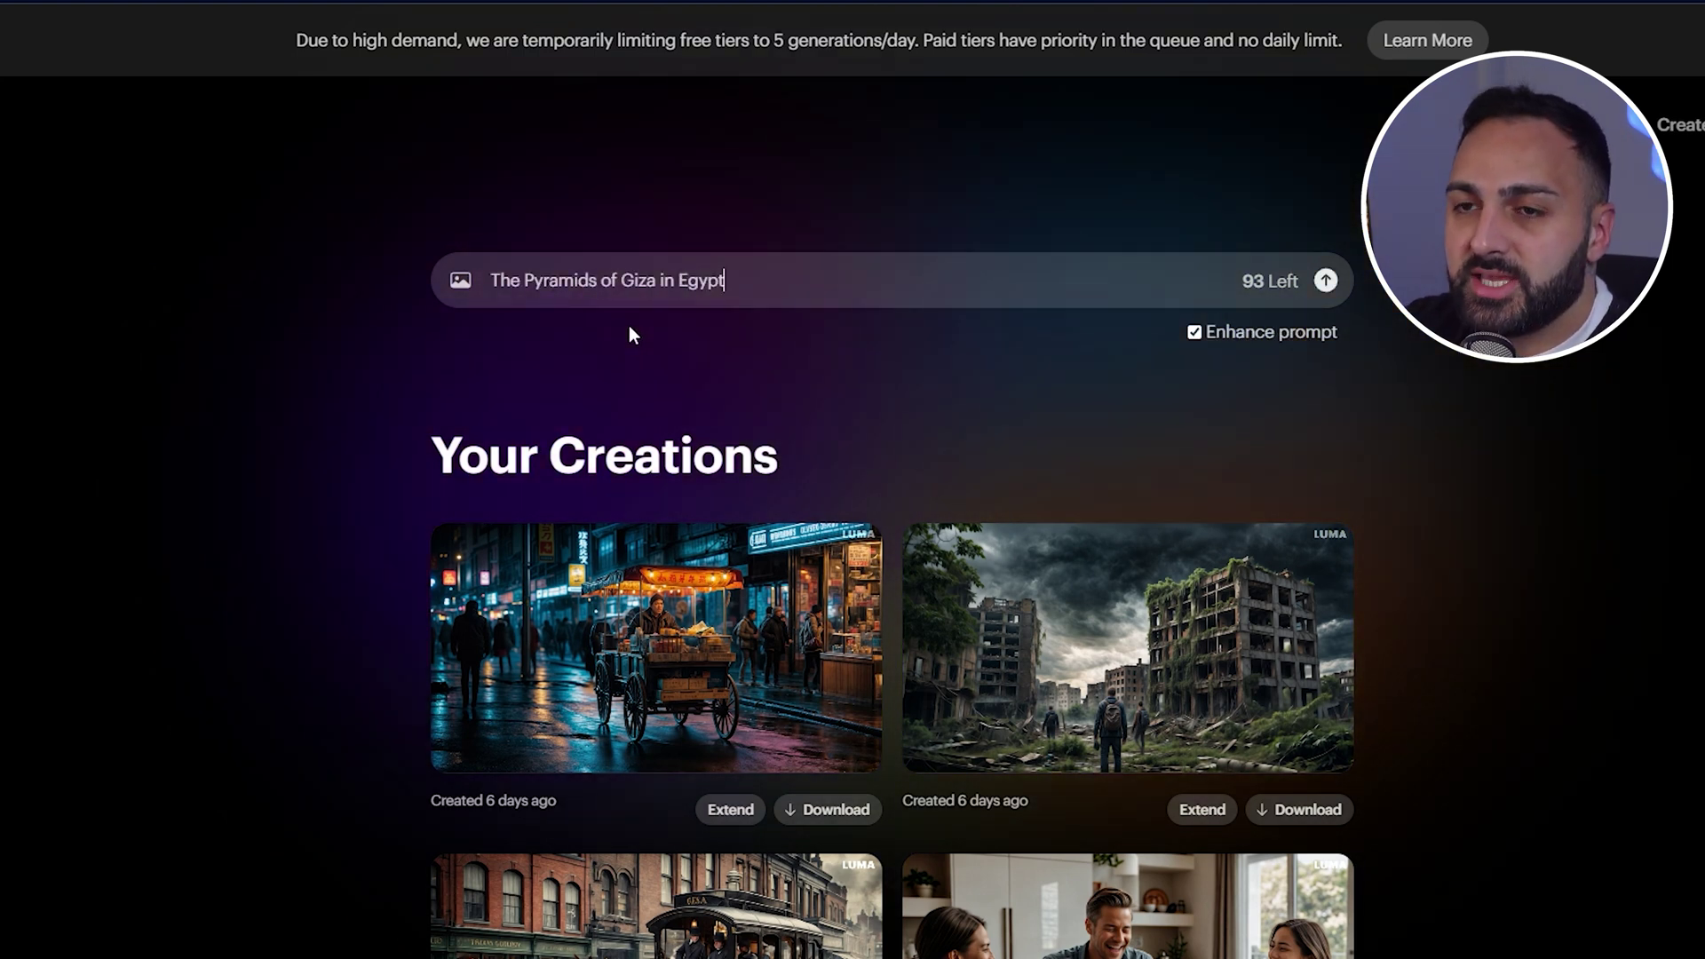
click(1326, 283)
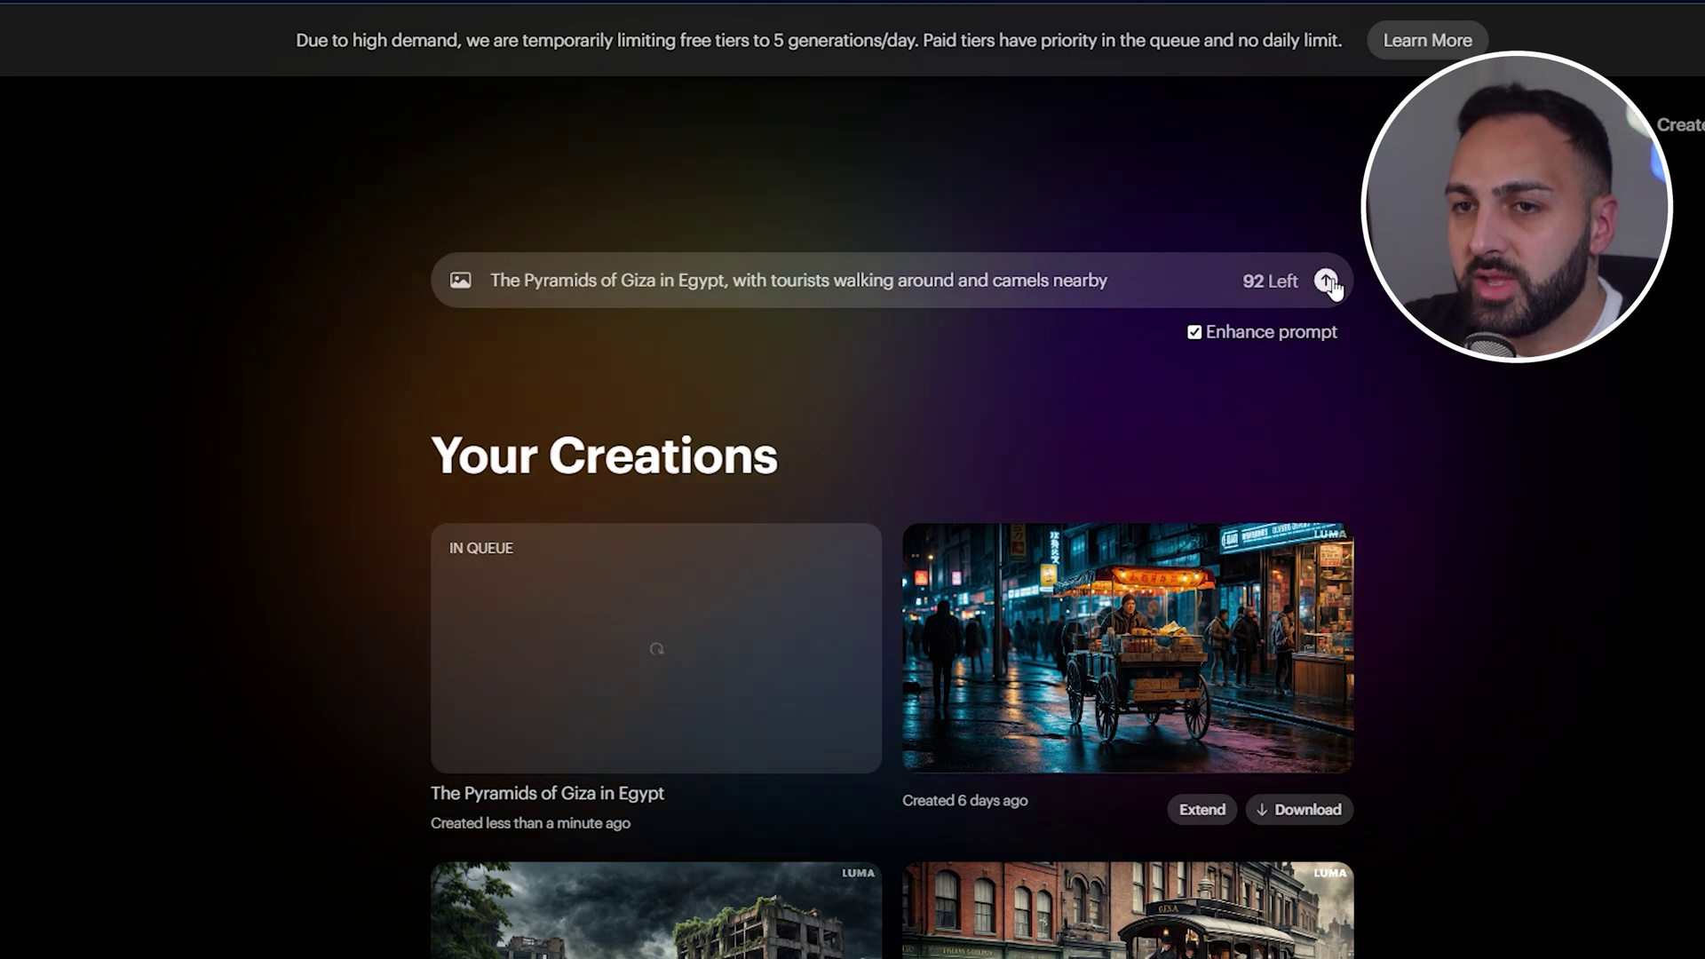
click(1327, 282)
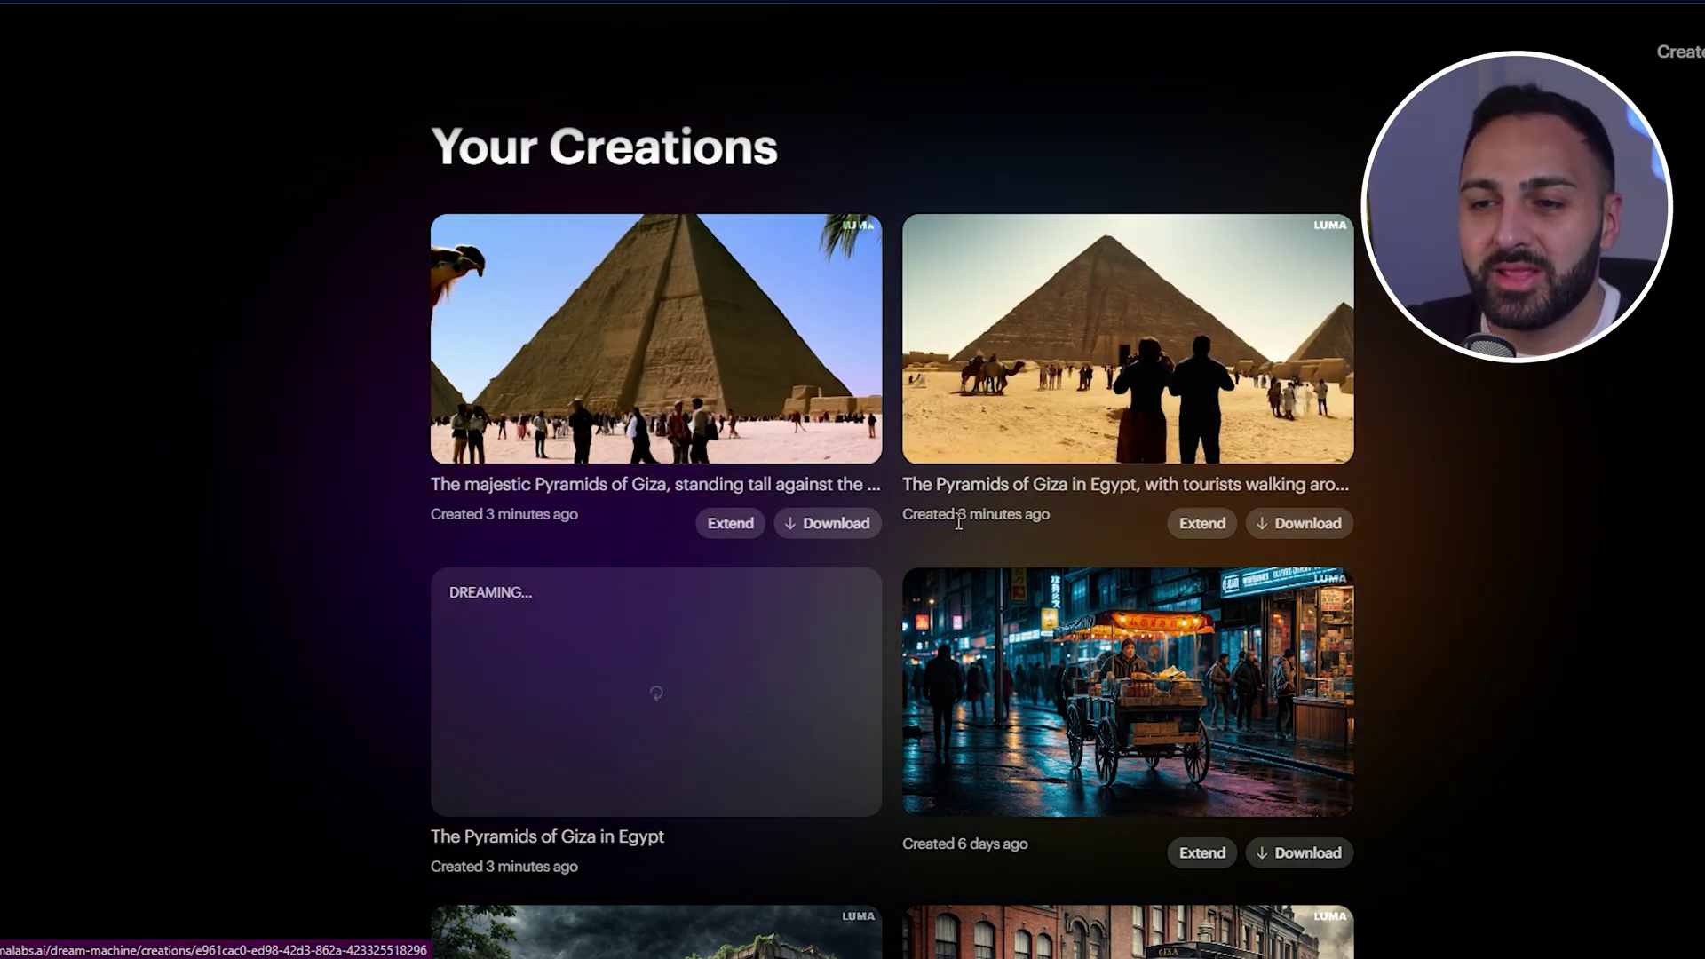
- Open a Pyramids of Giza clip's detail page
click(1166, 374)
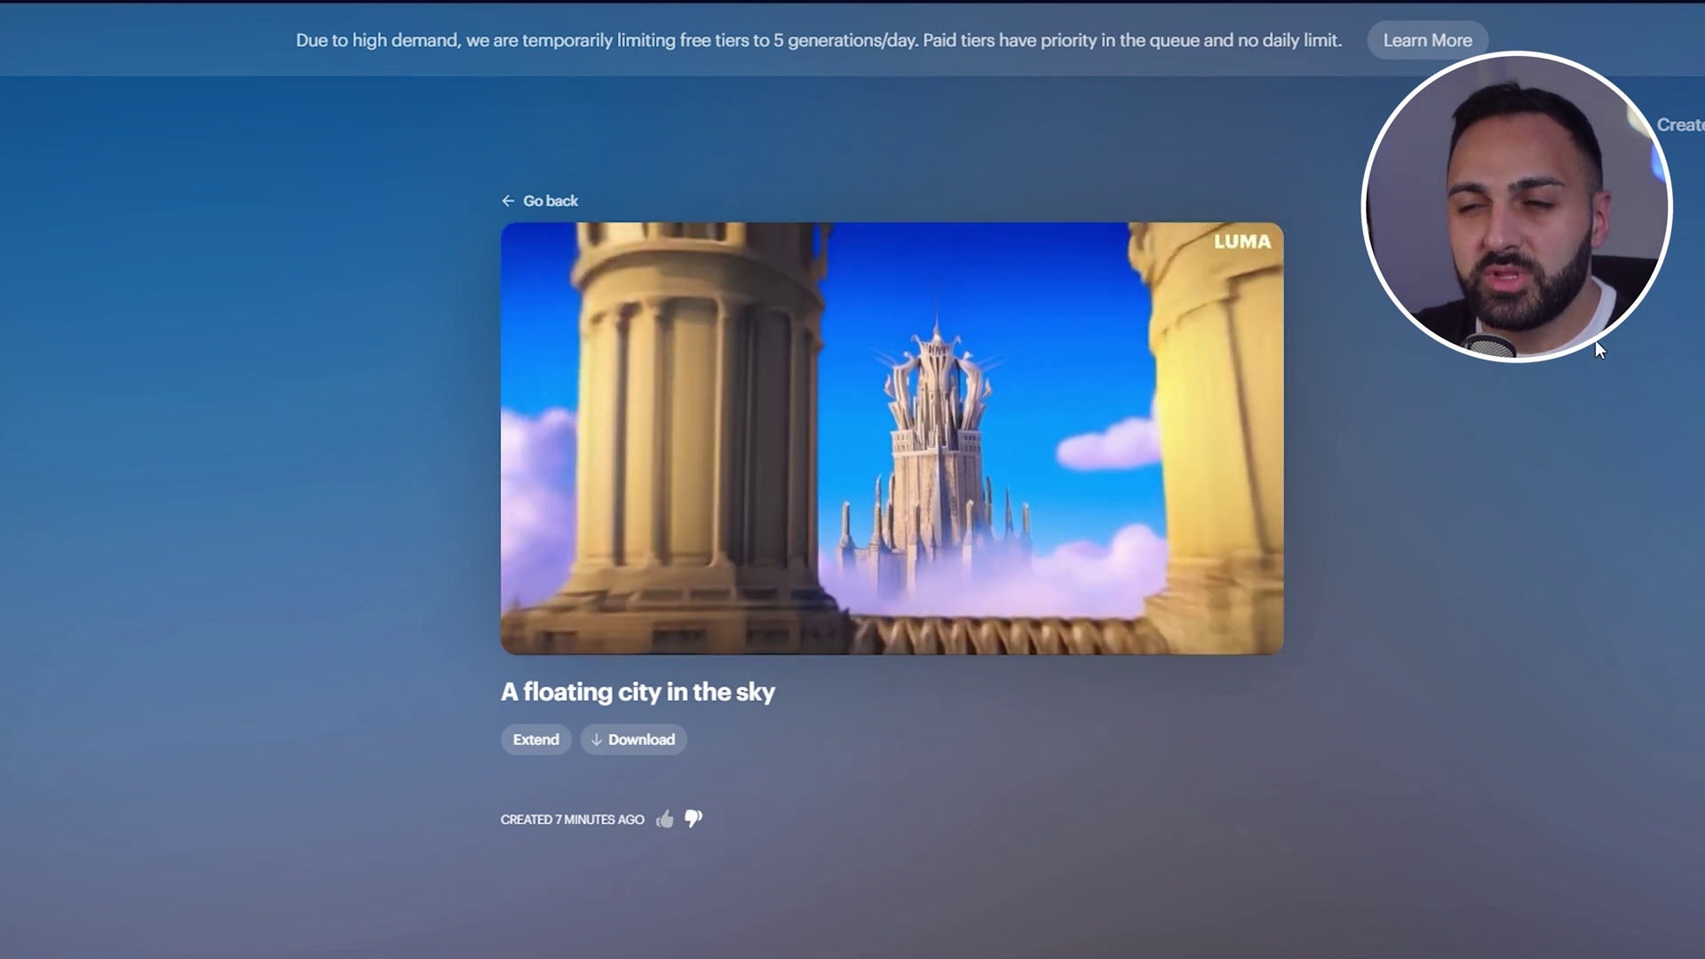
- Go back to Your Creations, watch the futuristic floating city clip, then return to the gallery
click(546, 201)
scroll(1244, 435, down, 2)
click(1145, 613)
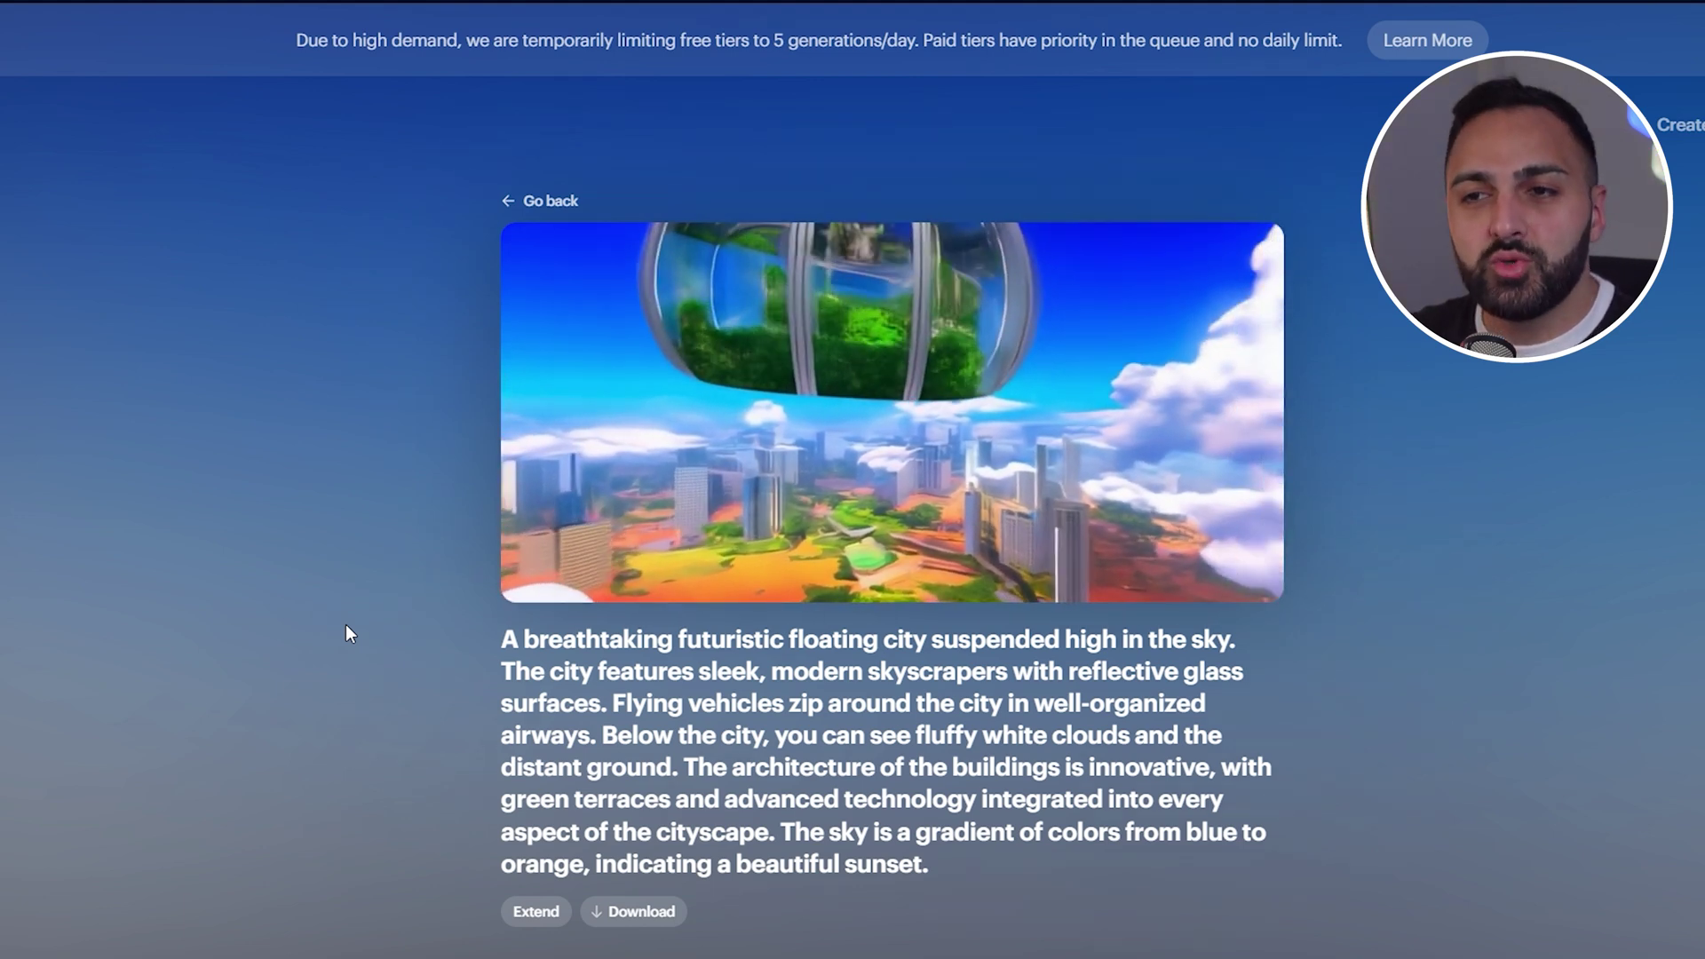
click(346, 626)
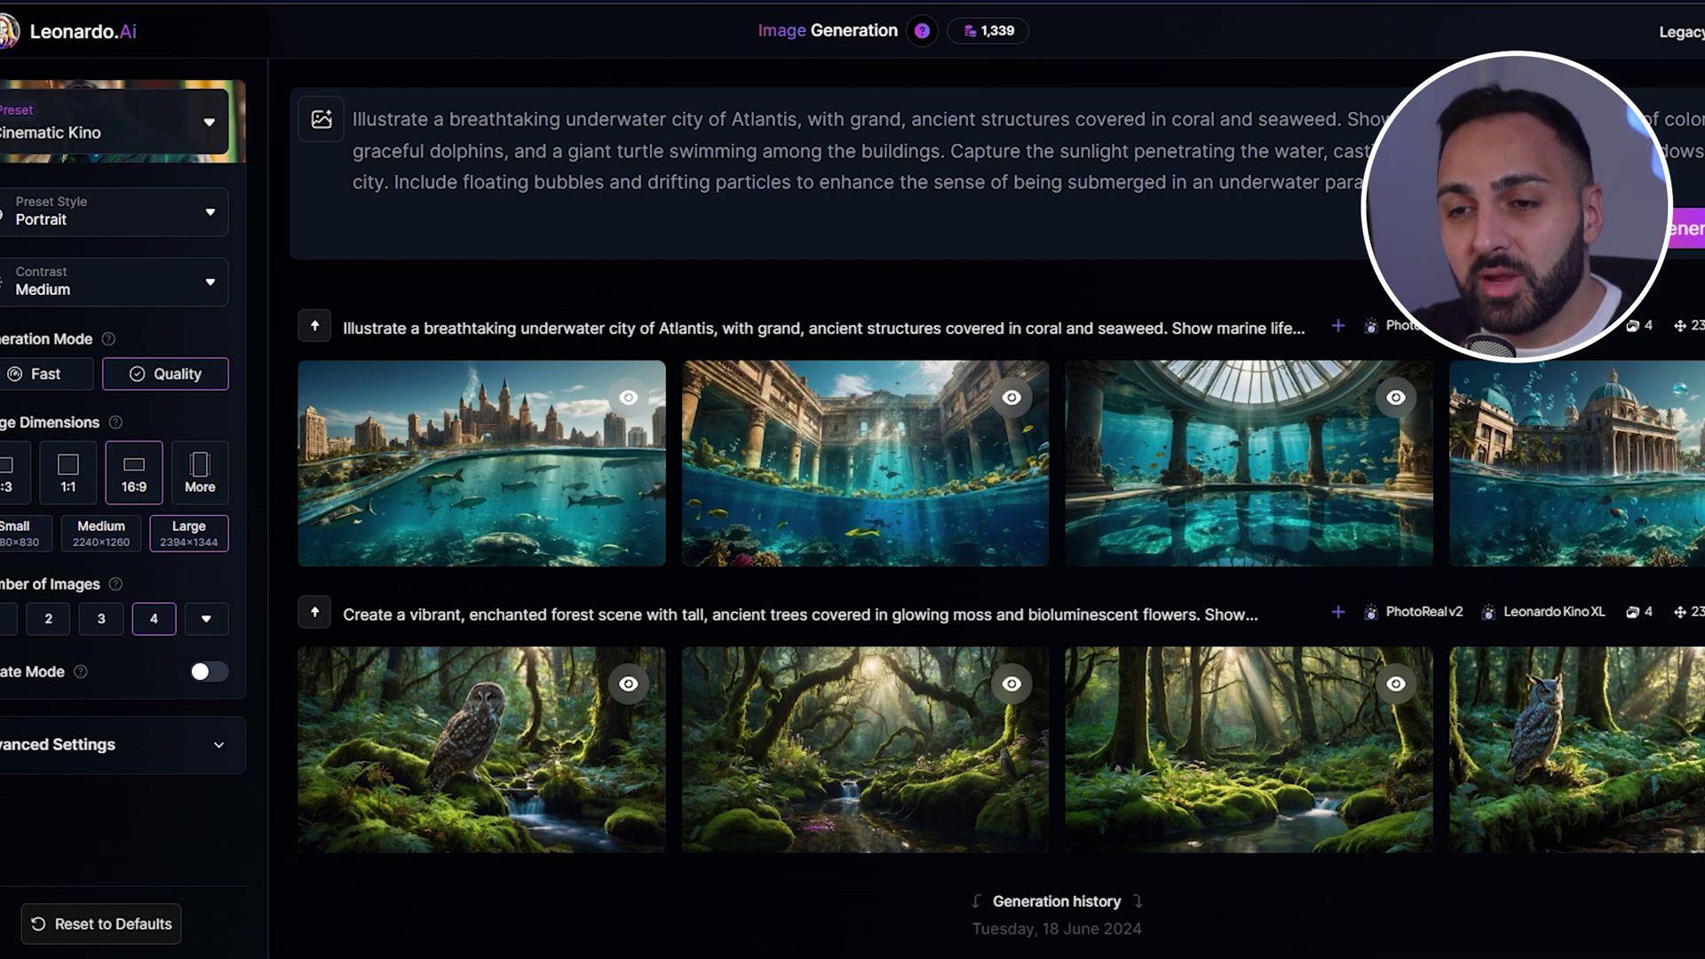
- In Leonardo.Ai, view the owl forest image full size, close it, then open the fourth Atlantis image
mouse_move(499, 699)
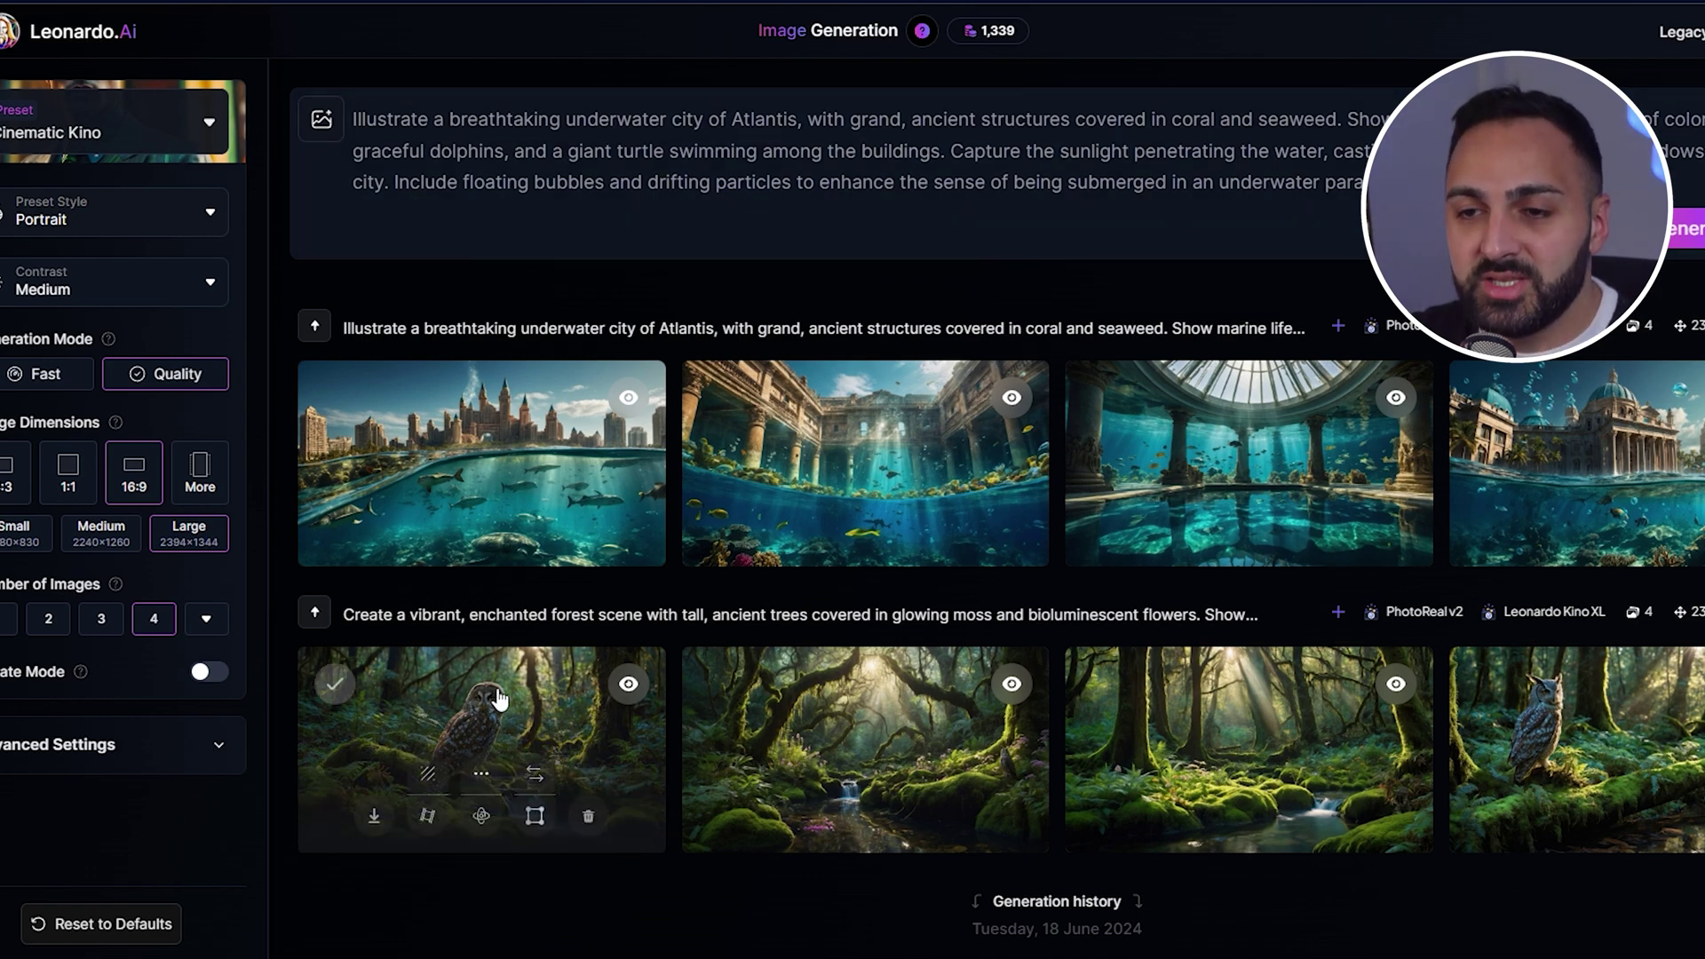
click(499, 698)
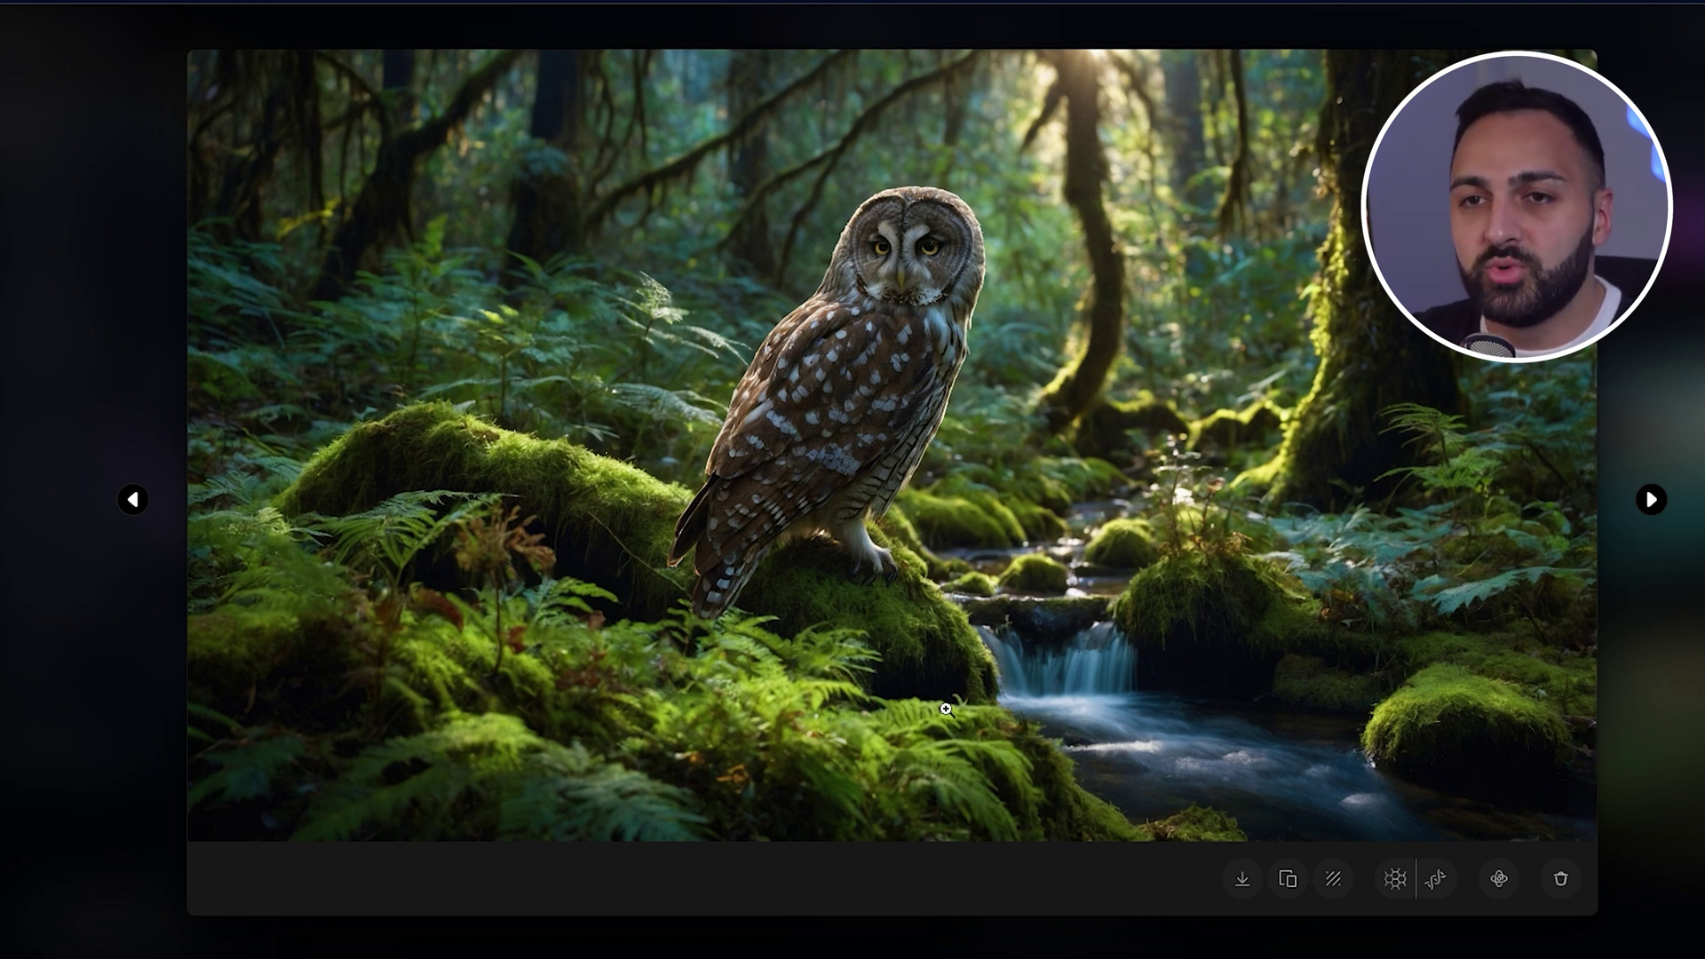
click(76, 195)
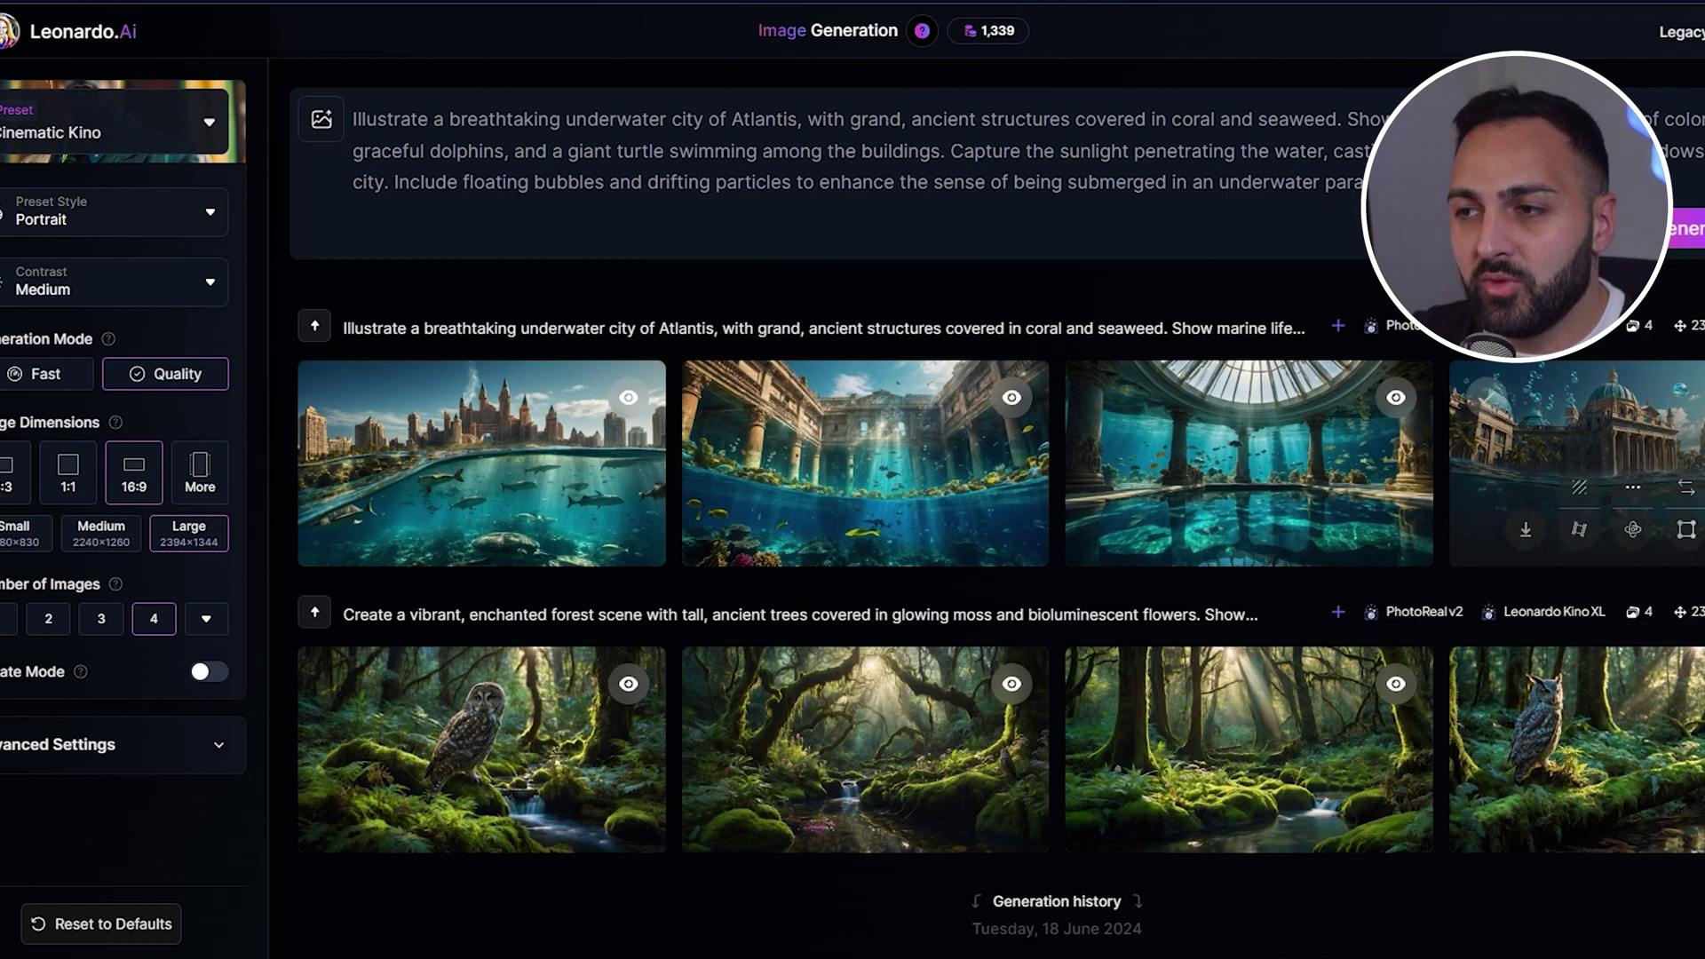
click(1670, 437)
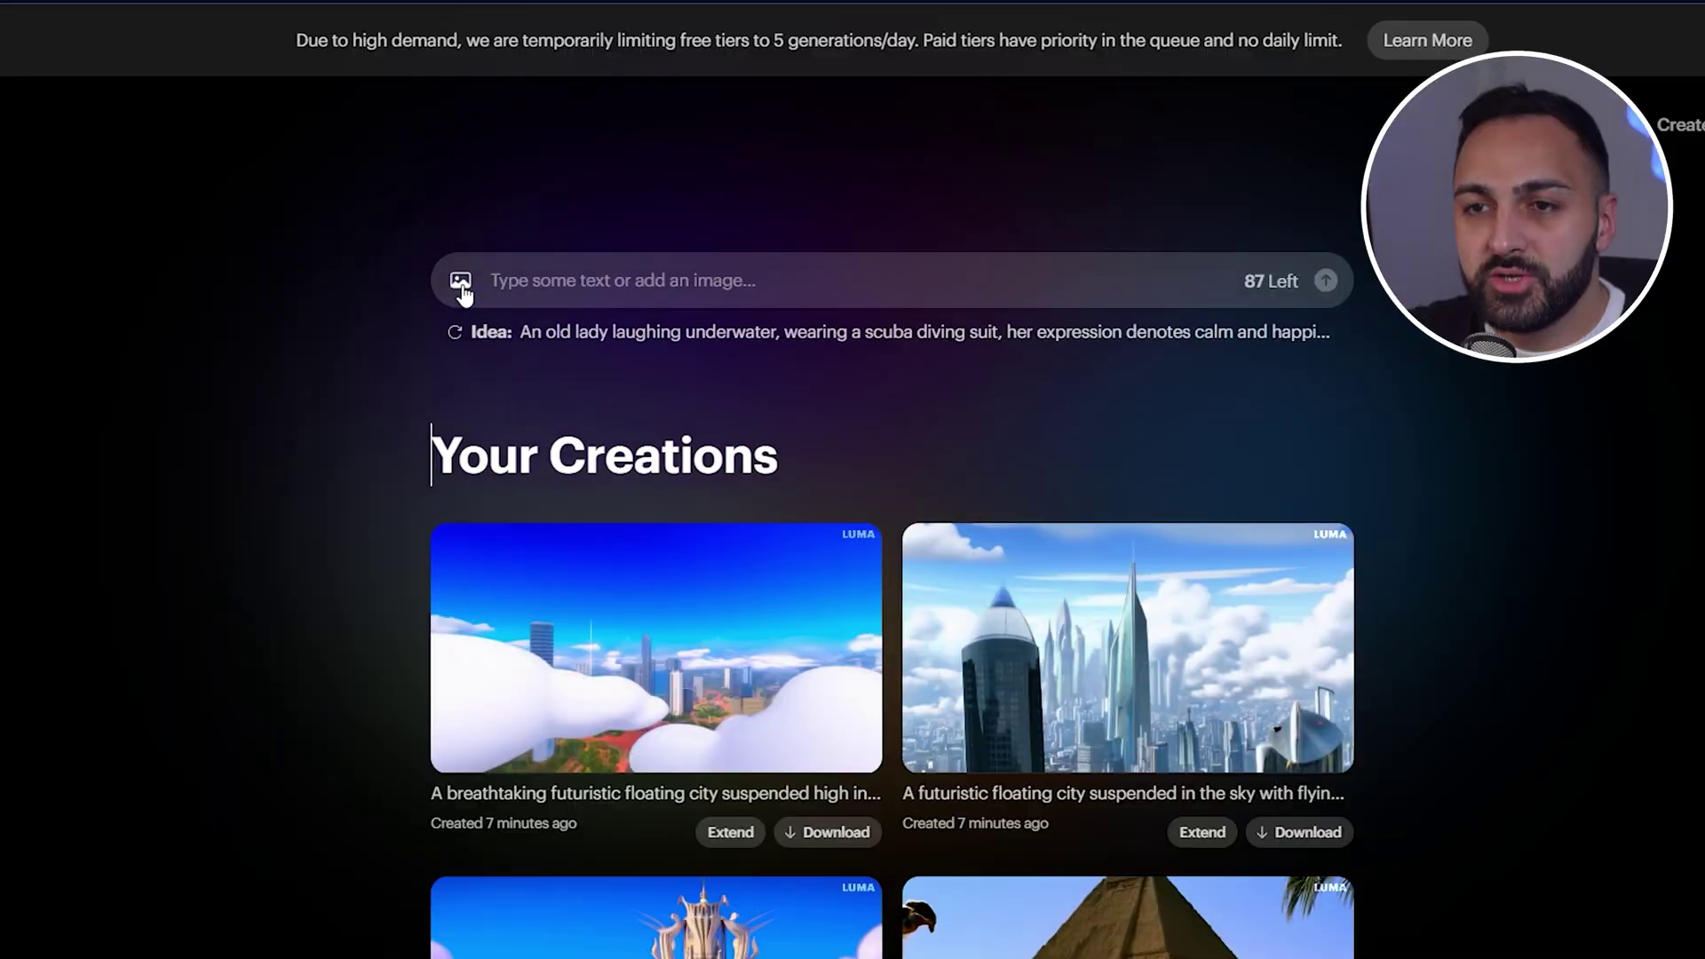
- Attach the enchanted forest image from the Downloads folder to the prompt for animation
click(460, 282)
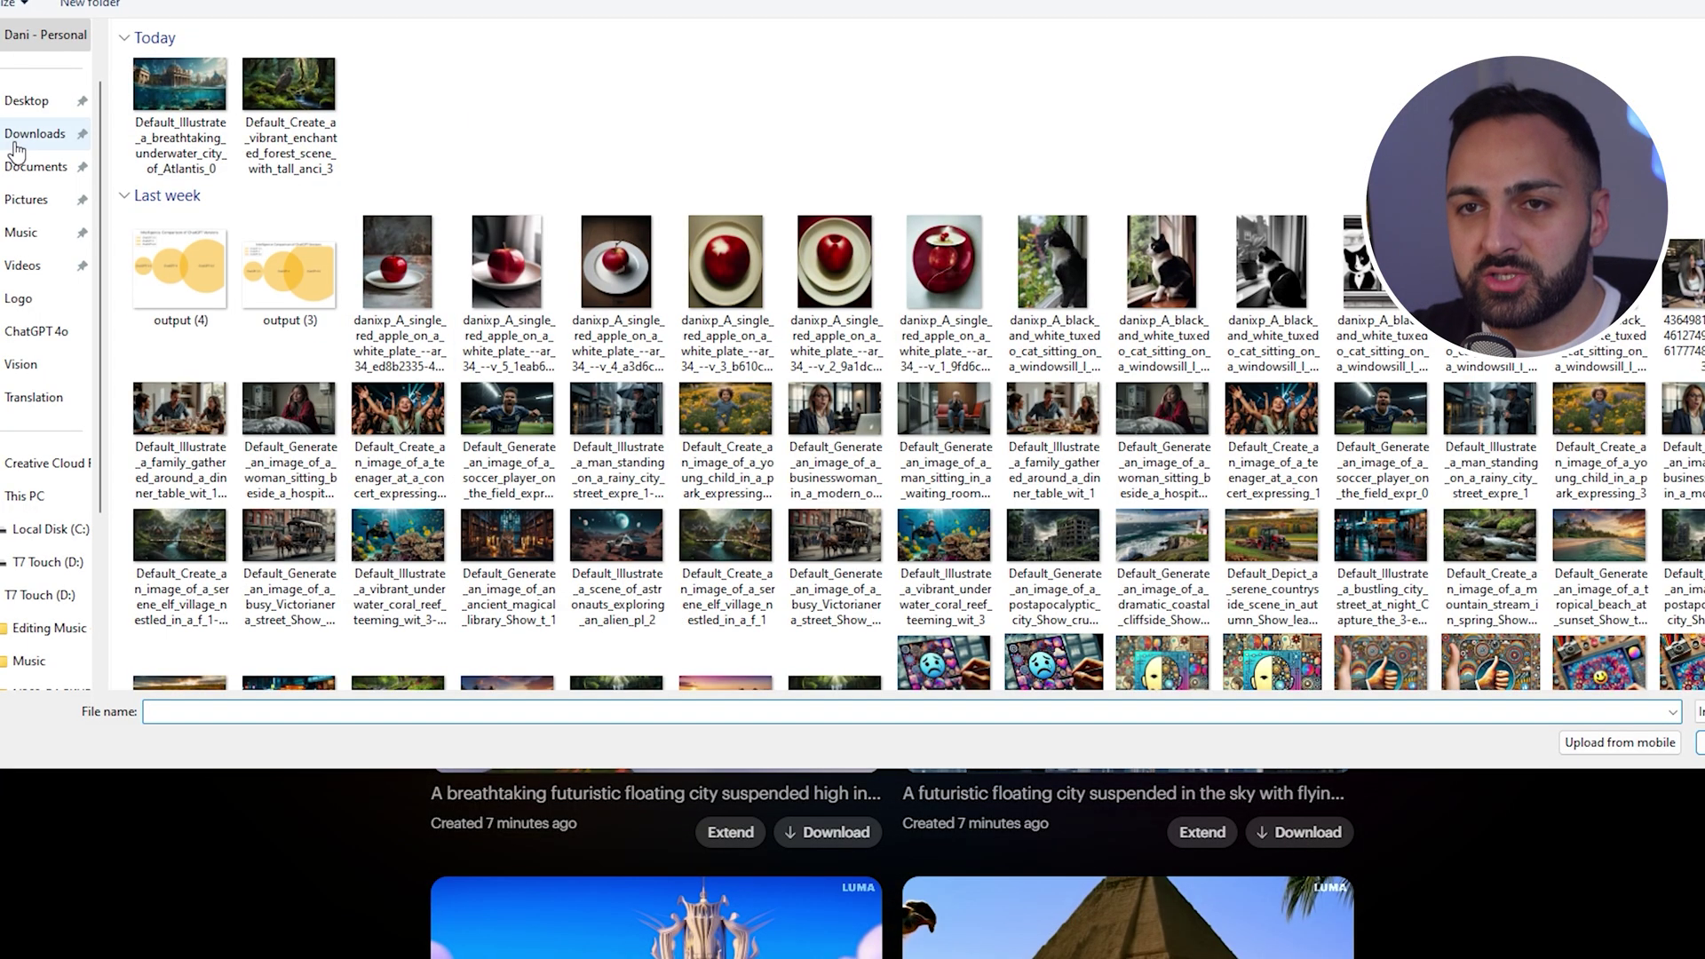
click(34, 135)
click(296, 85)
double_click(295, 85)
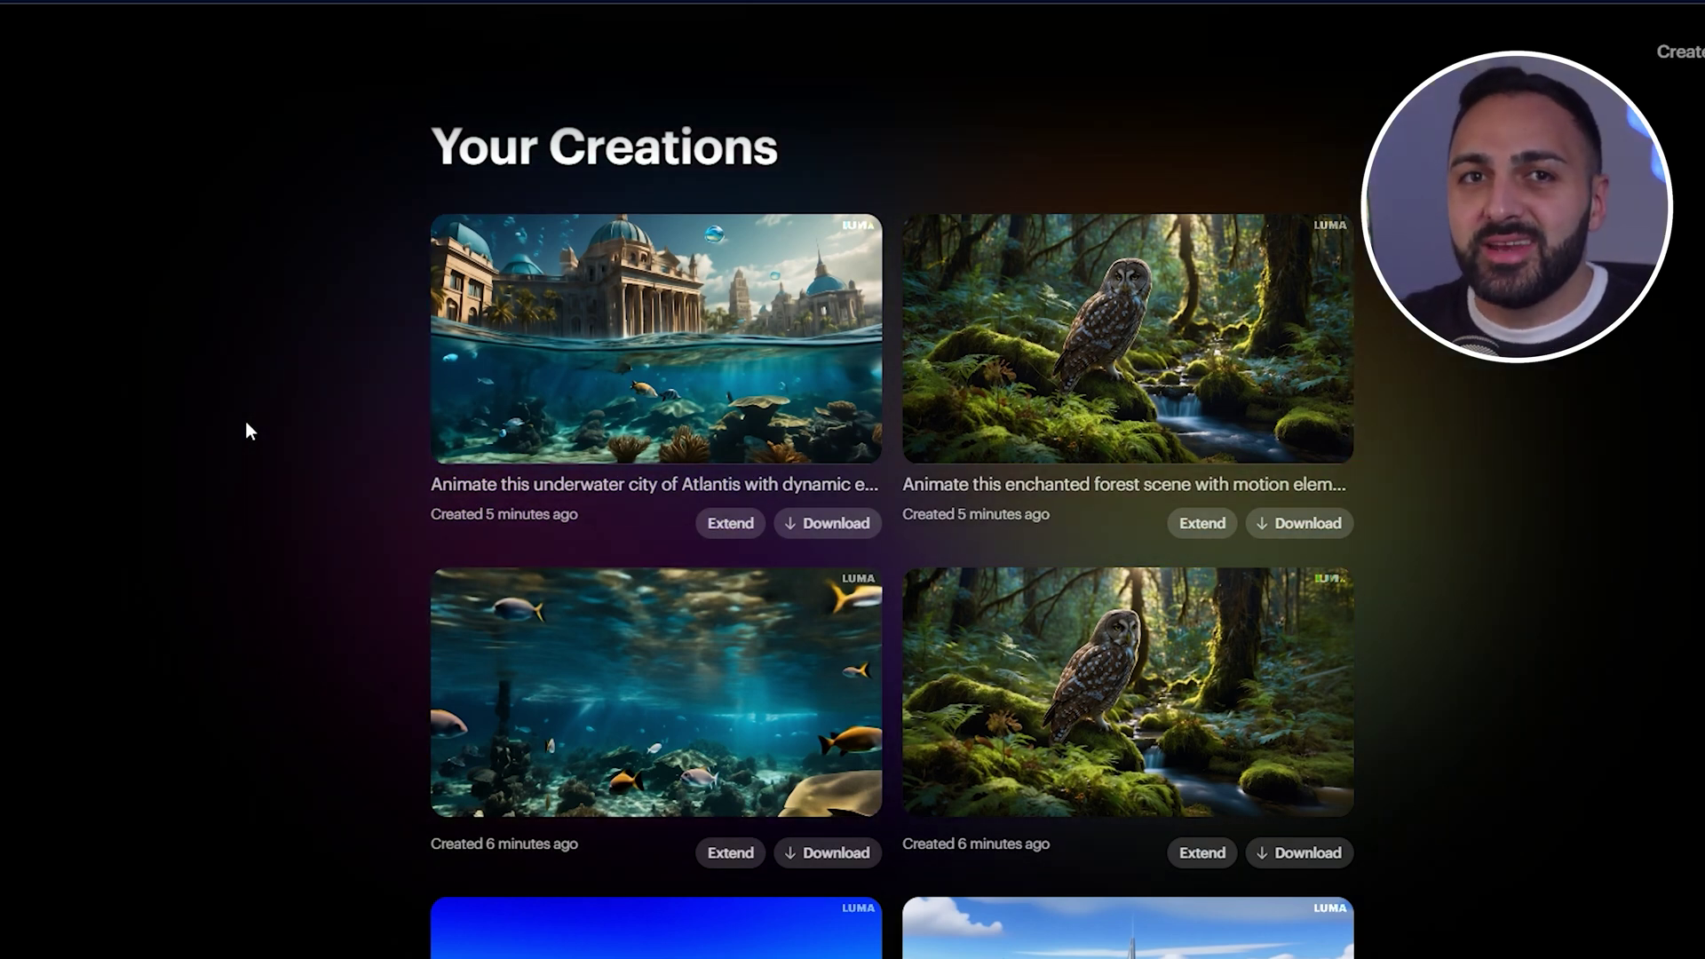
- Open the owl forest clip's detail page, then the older owl forest clip
mouse_move(628, 354)
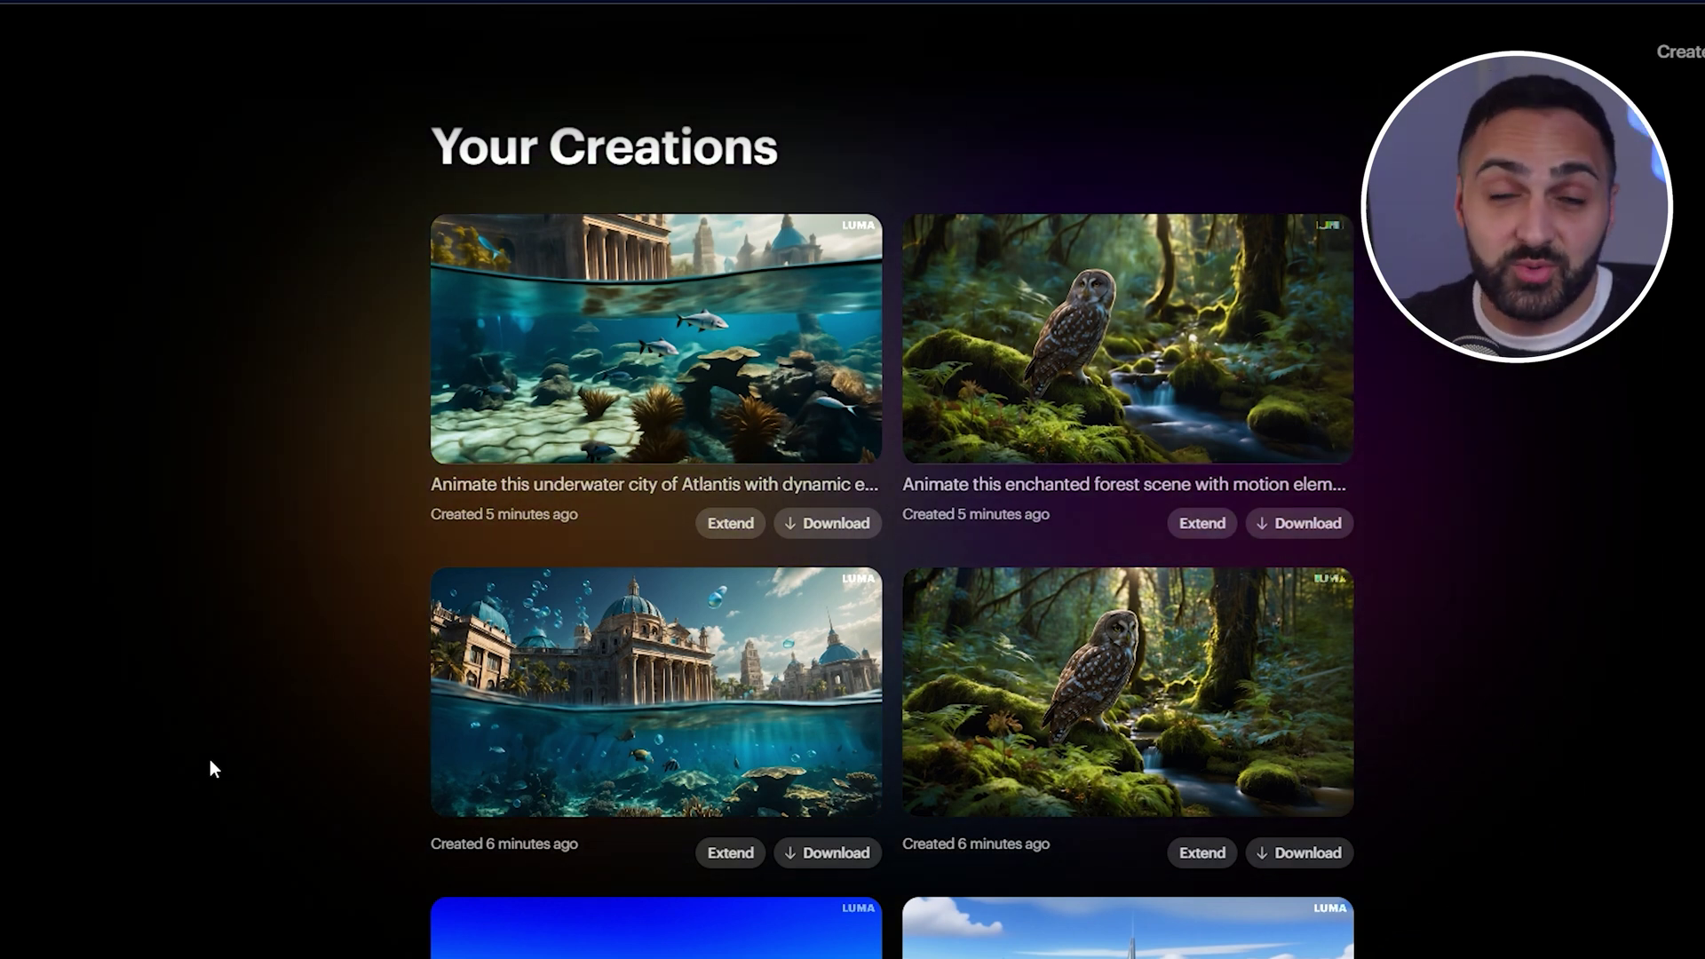
mouse_move(987, 391)
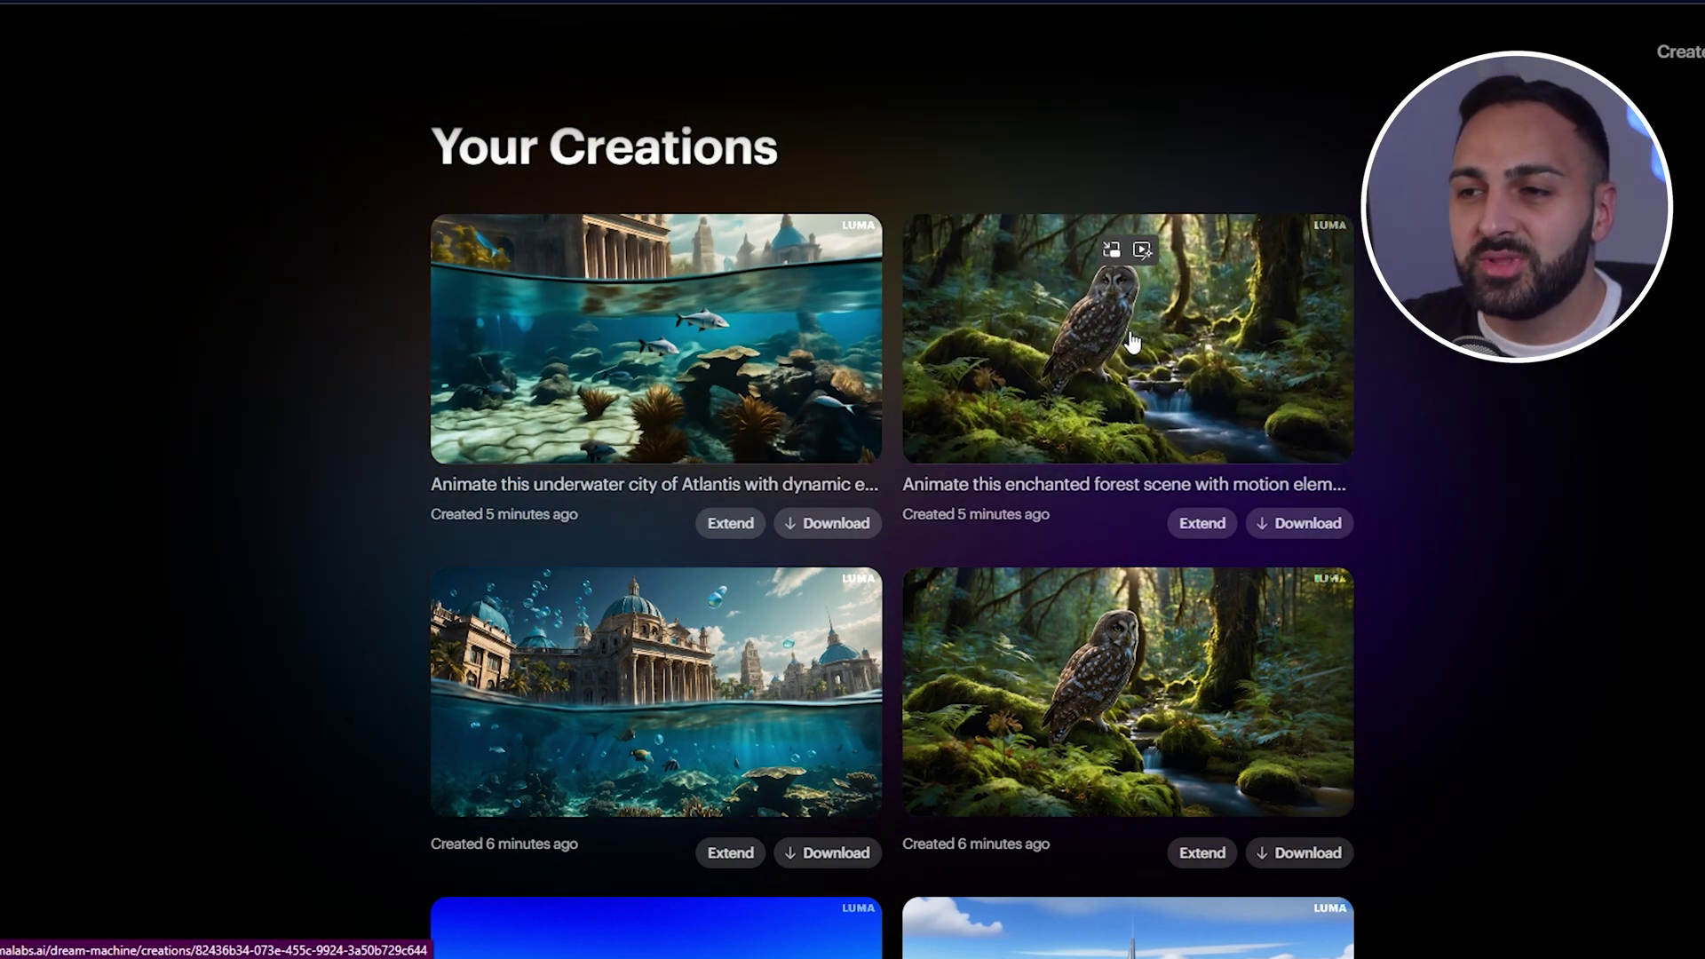
click(997, 380)
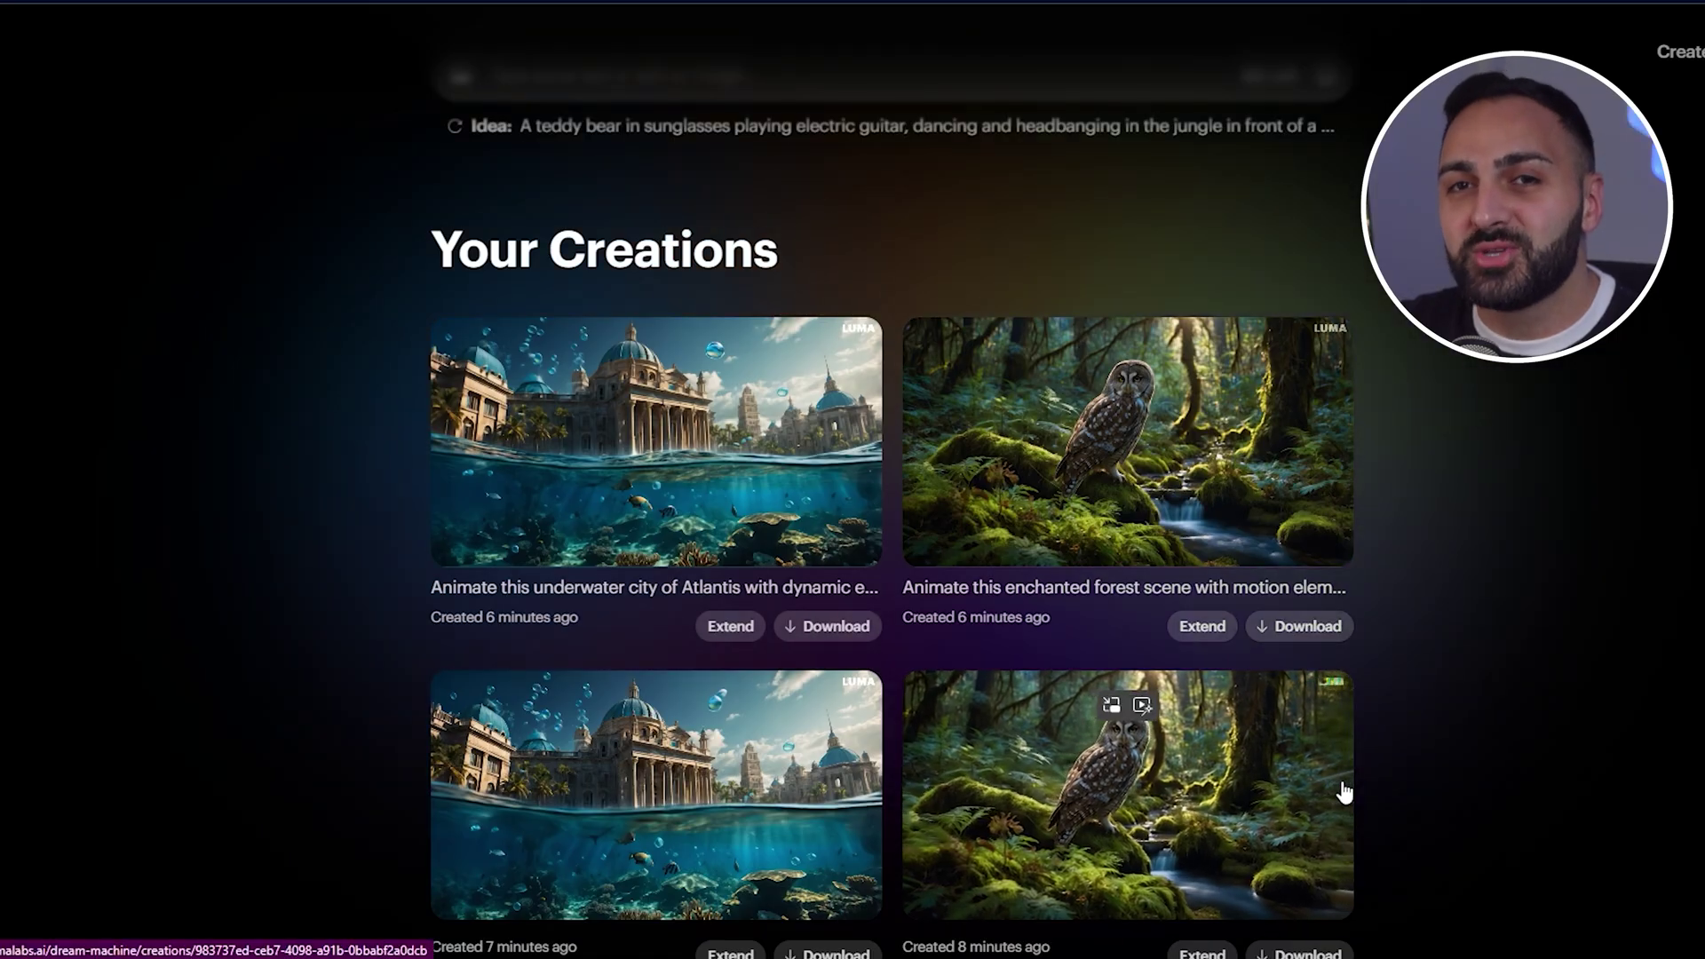
click(1296, 809)
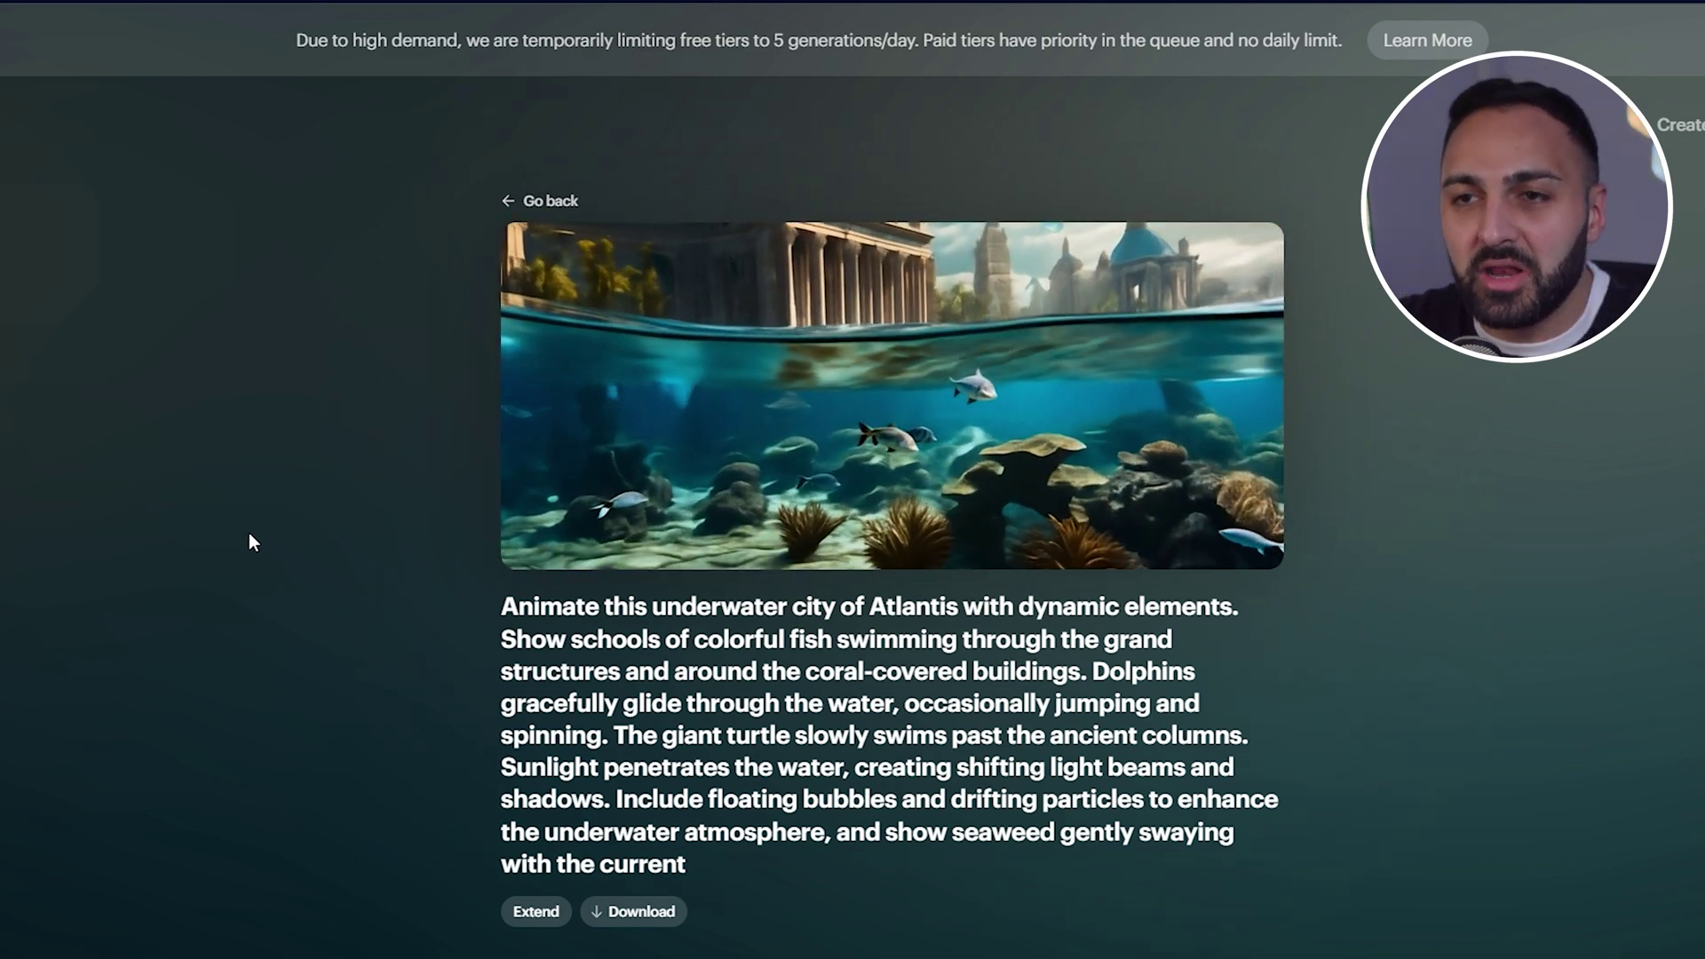
- Return to Your Creations and scroll down the gallery toward the older Atlantis clip
click(510, 201)
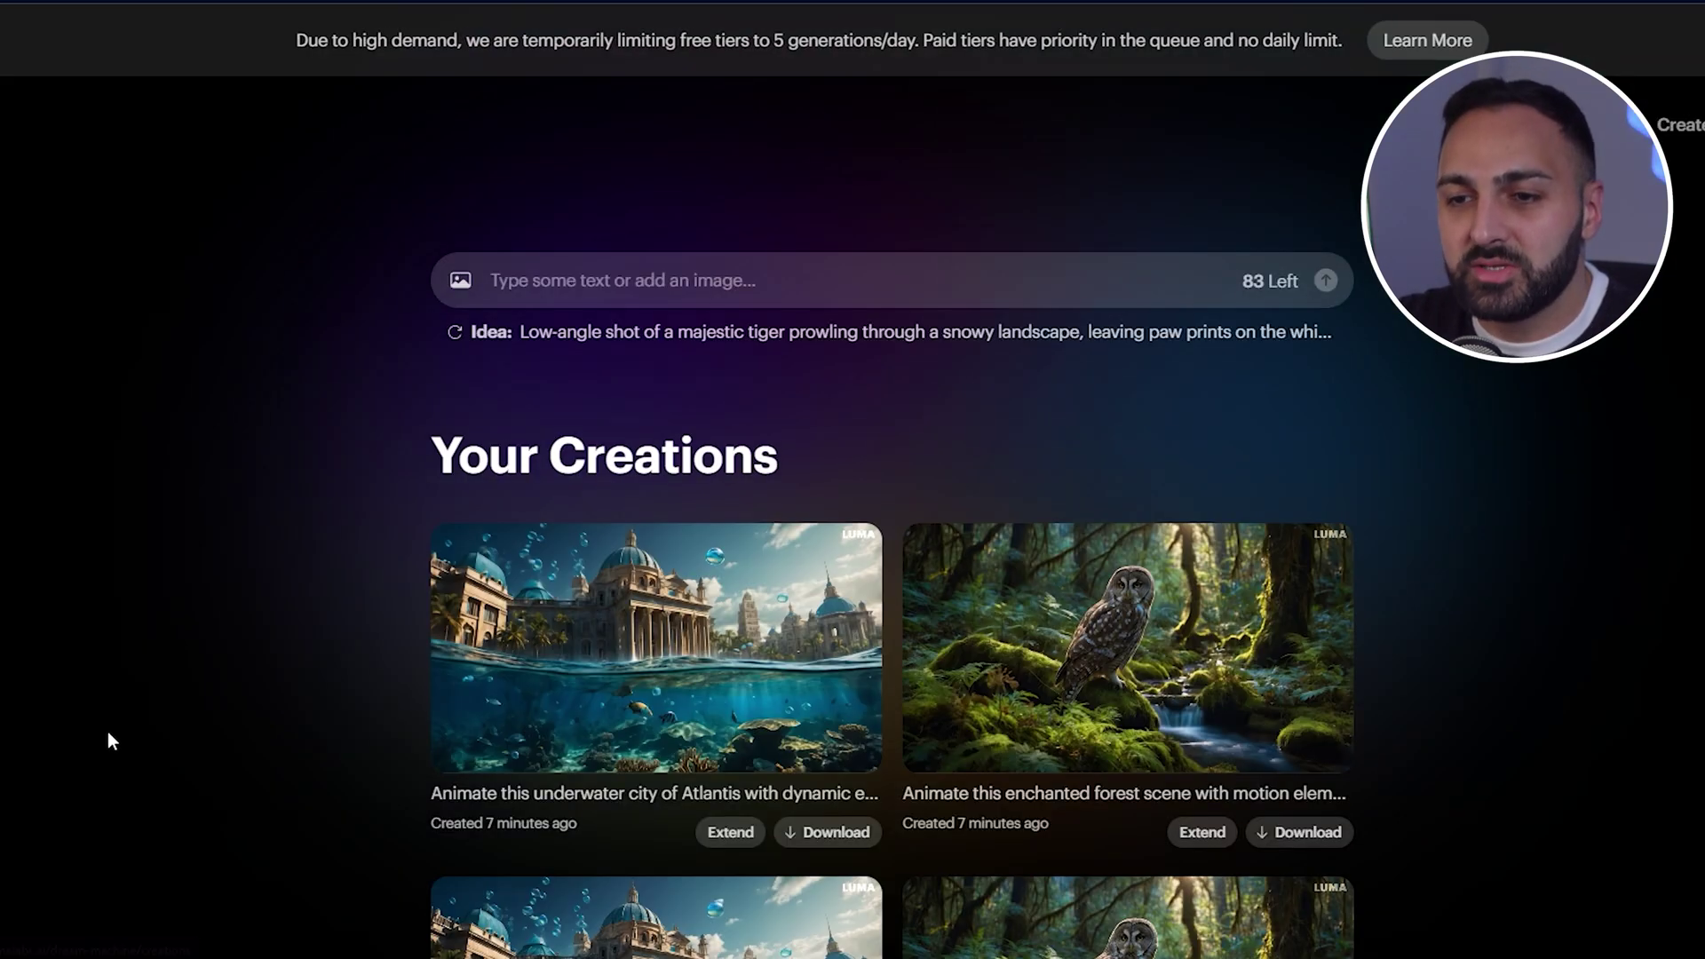
scroll(205, 775, down, 2)
scroll(206, 775, down, 1)
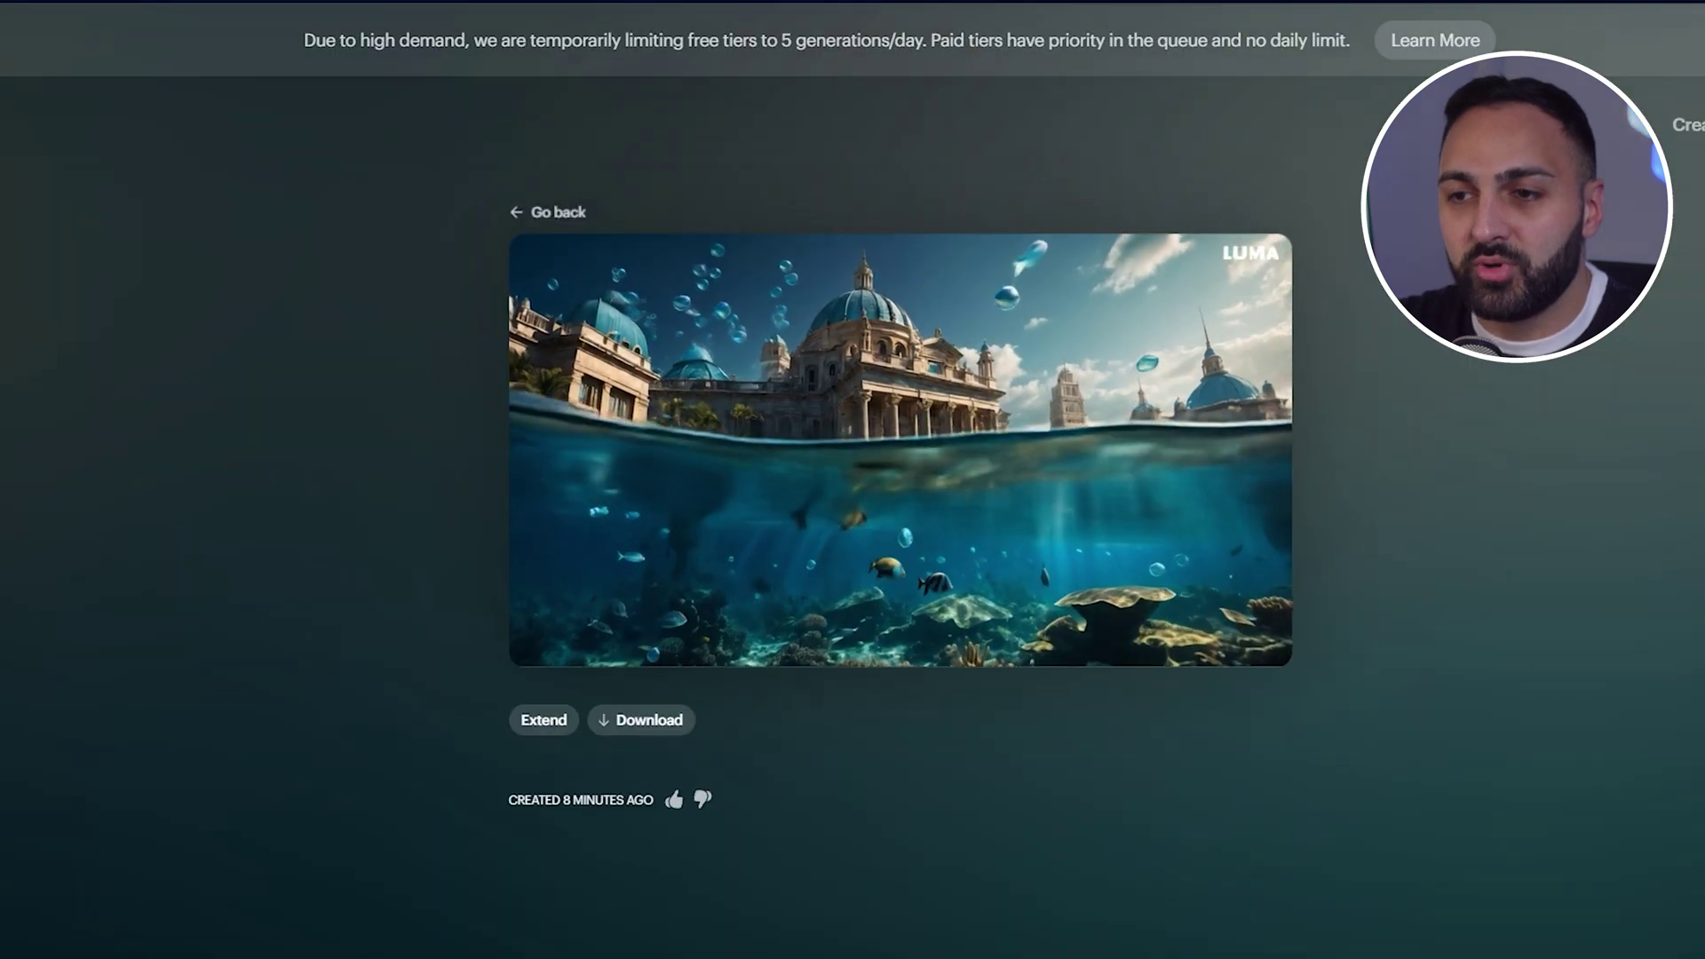